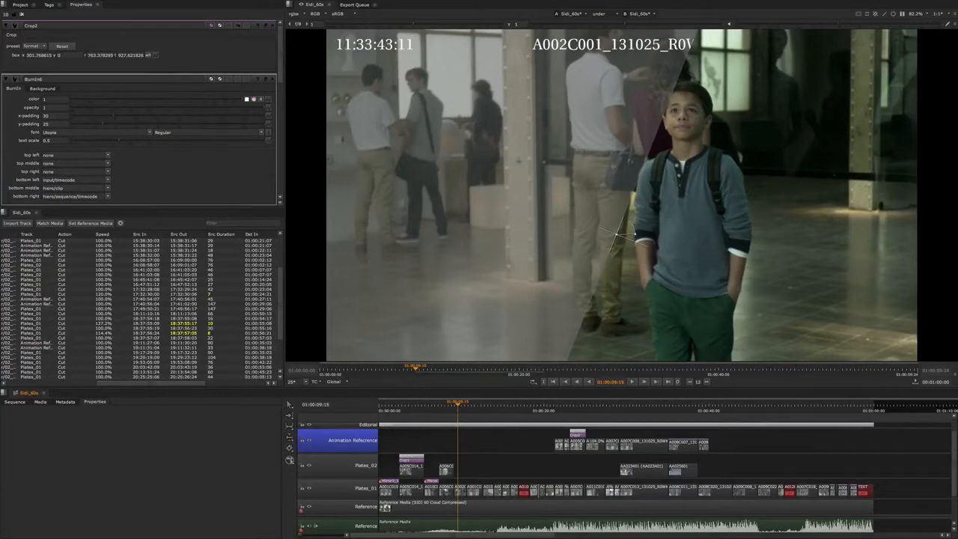
- Show the project bins, select the project root and collapse the Conform bin
left_click(20, 6)
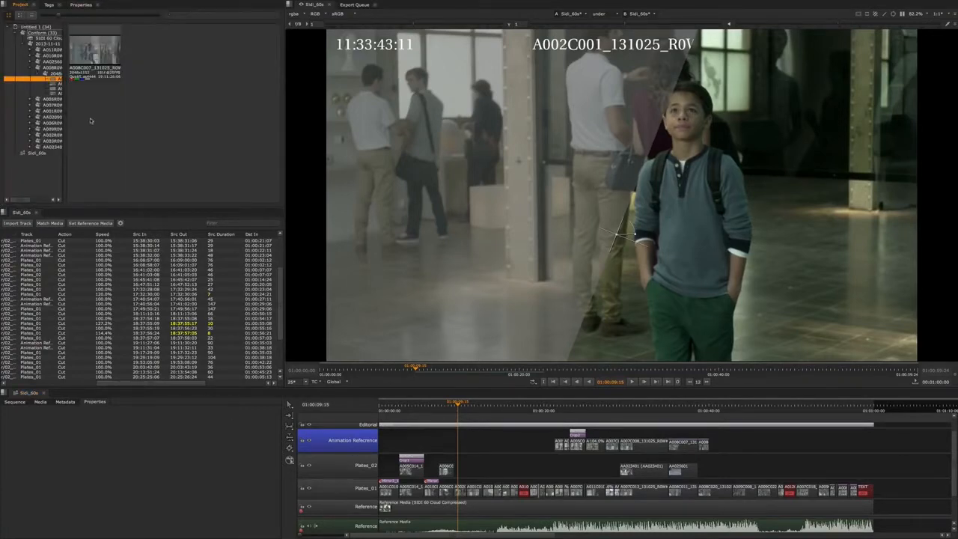
left_click(39, 27)
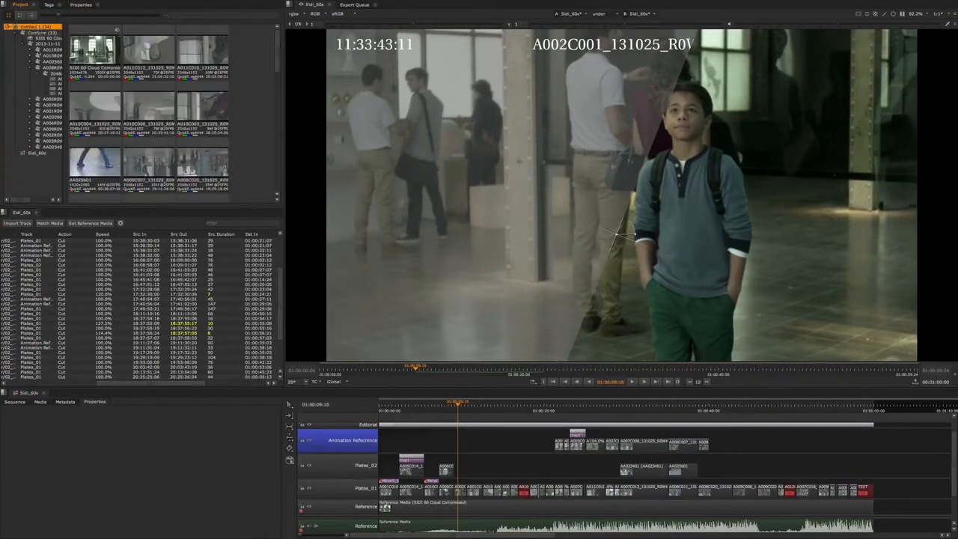
left_click(19, 34)
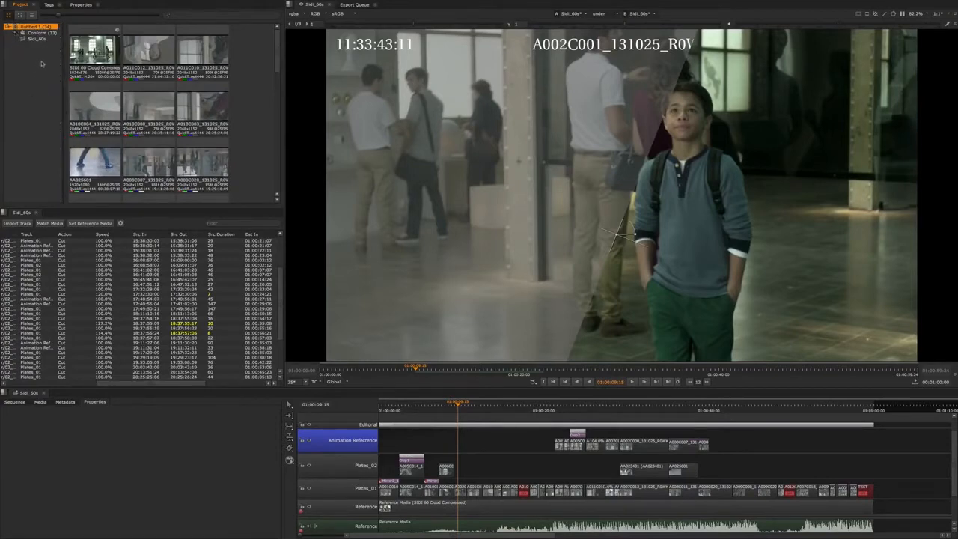
- Import the sequence file SIDI 30 edit _V02.xml from the 01_Editorial/2013-11-16 folder into the project
right_click(36, 68)
mouse_move(61, 77)
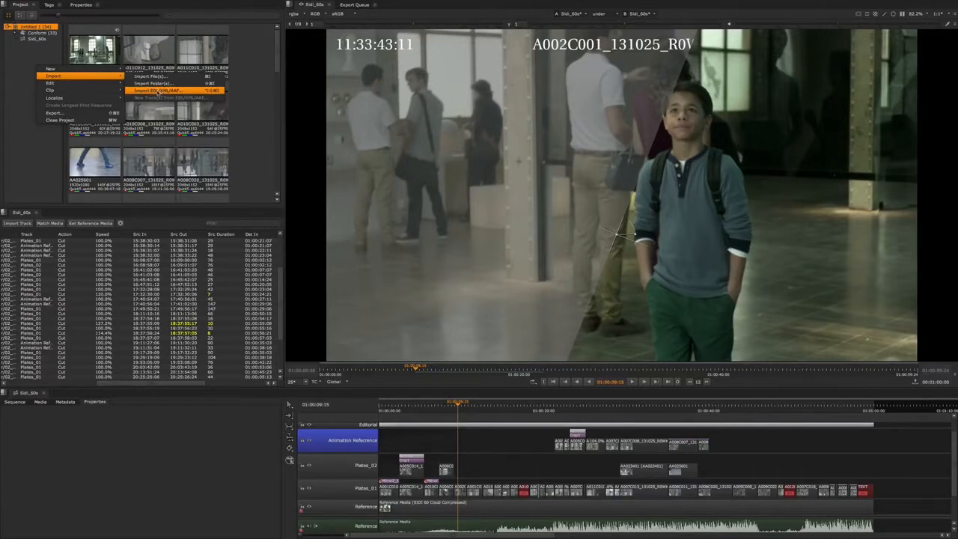
left_click(159, 90)
left_click_drag(285, 153, 271, 147)
left_click(289, 137)
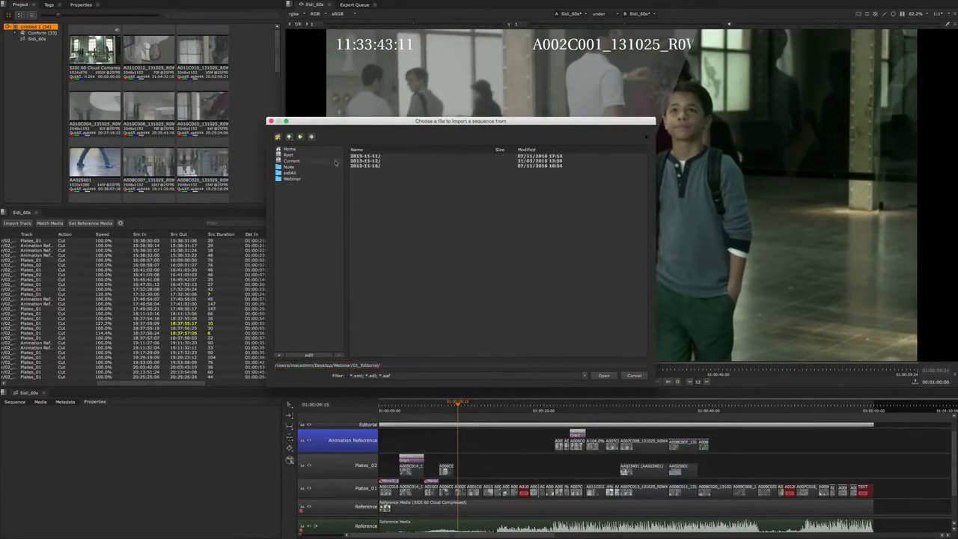
double_click(378, 166)
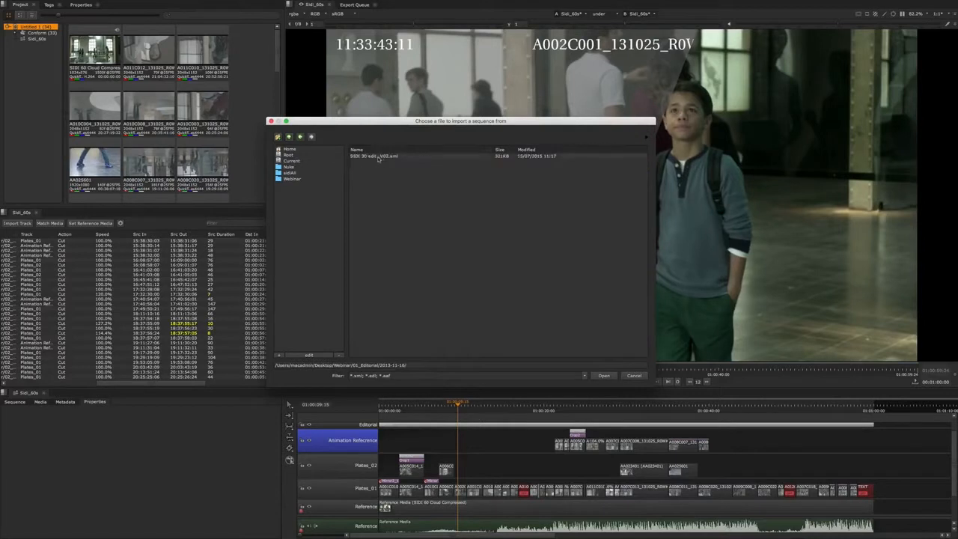
left_click(378, 157)
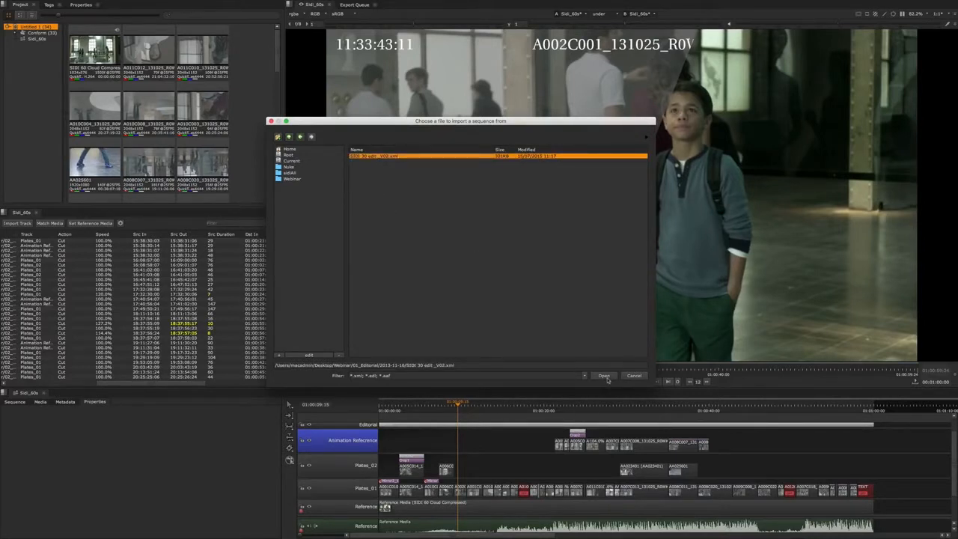
left_click(603, 376)
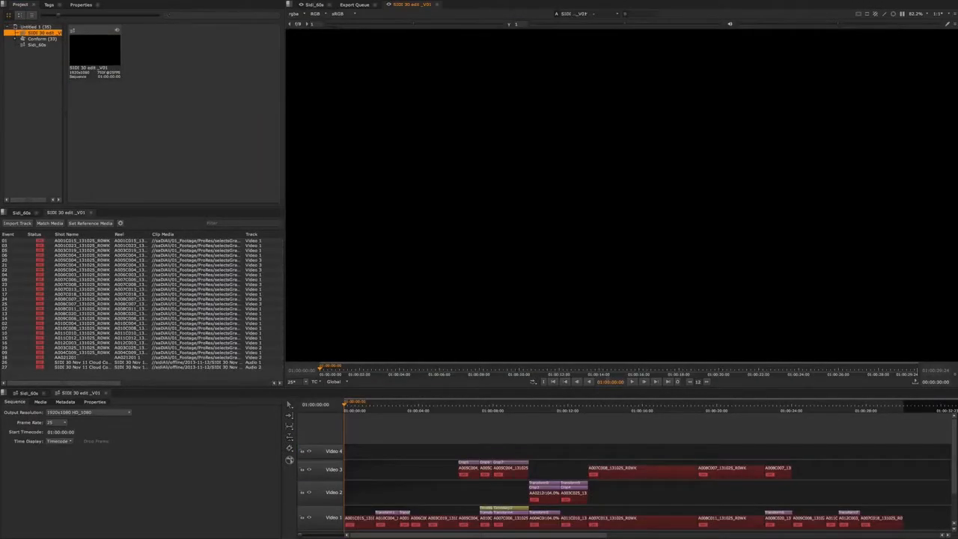
- Look over the video and audio tracks of the imported 30-second sequence in the timeline
scroll(408, 454, "down", 2)
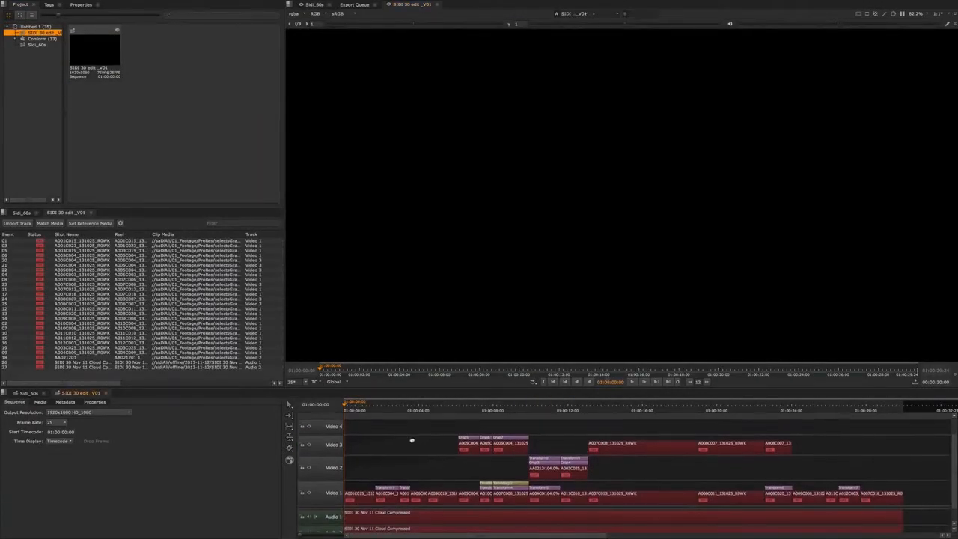
scroll(419, 455, "down", 2)
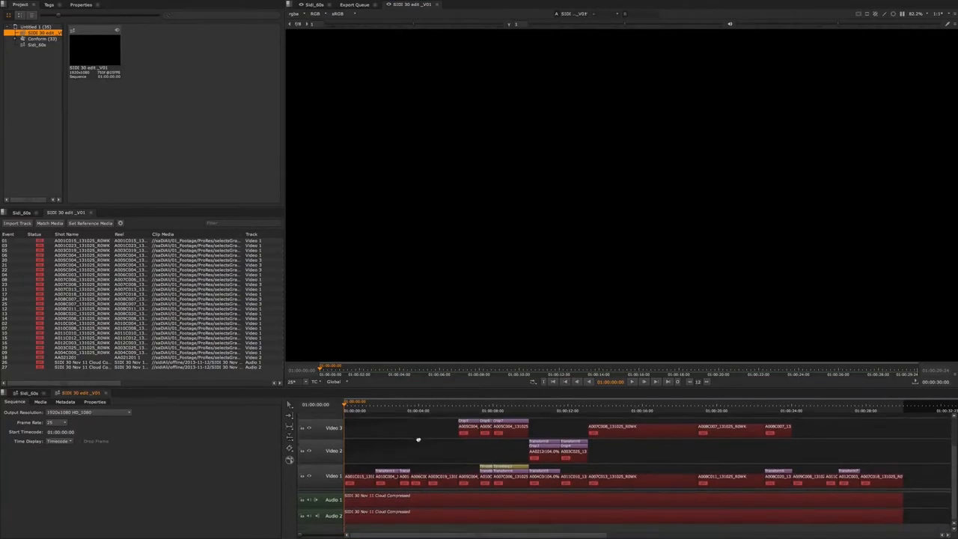
left_click_drag(417, 446, 387, 480)
mouse_move(439, 422)
left_mouse_down()
mouse_move(529, 425)
mouse_move(580, 456)
left_mouse_up()
left_click(480, 469)
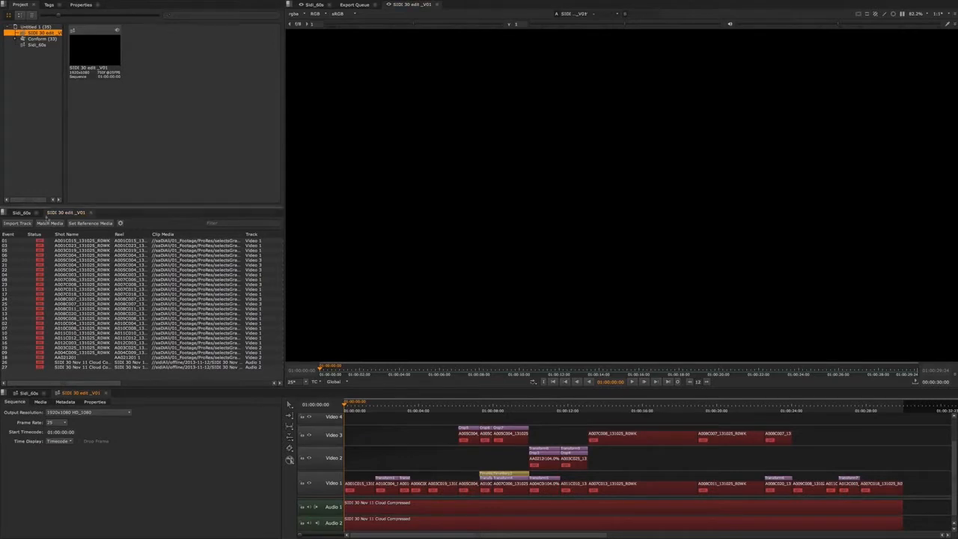
- Expand the Conform bin, widen the bin list and inspect the contents of the 2013-11-11 media bin
left_click(38, 40)
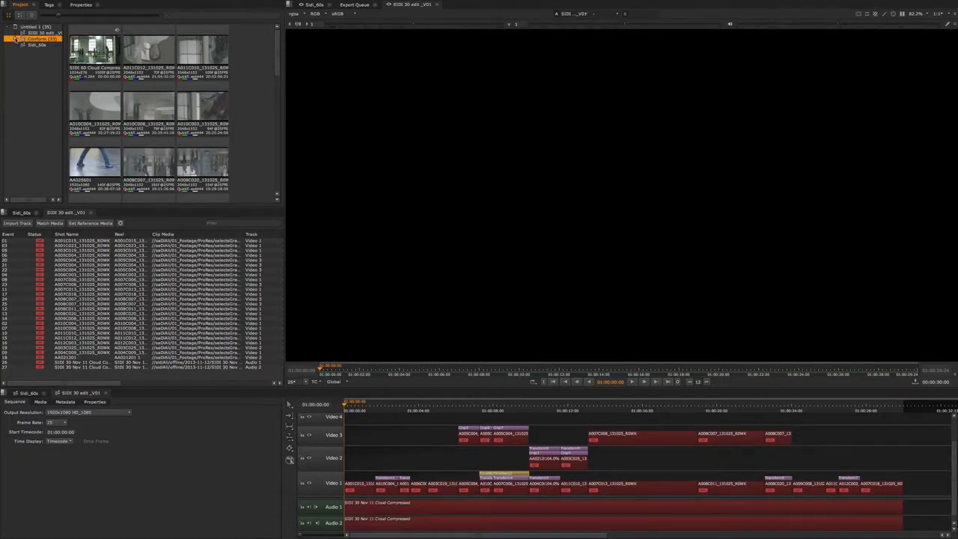
left_click(15, 39)
left_click(27, 49)
left_click_drag(63, 65, 94, 54)
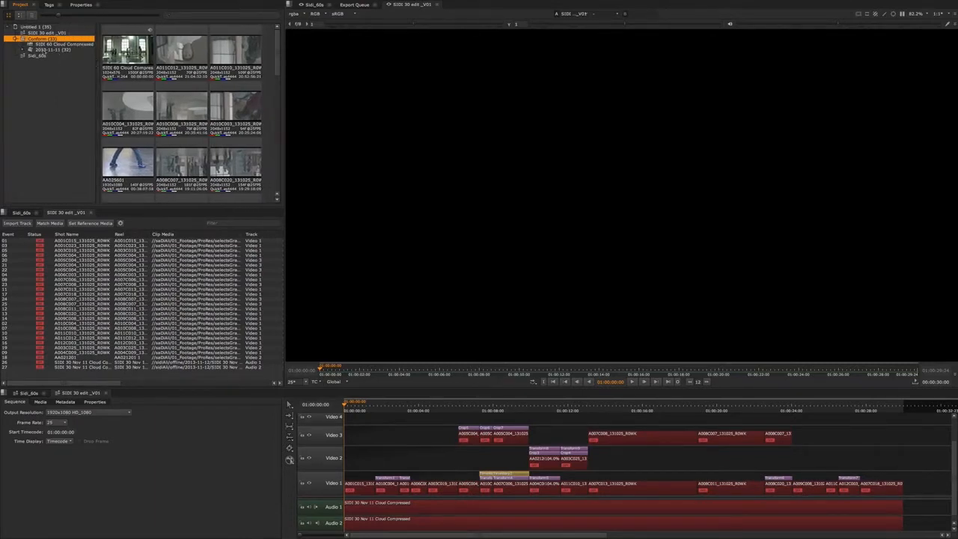
left_click(45, 50)
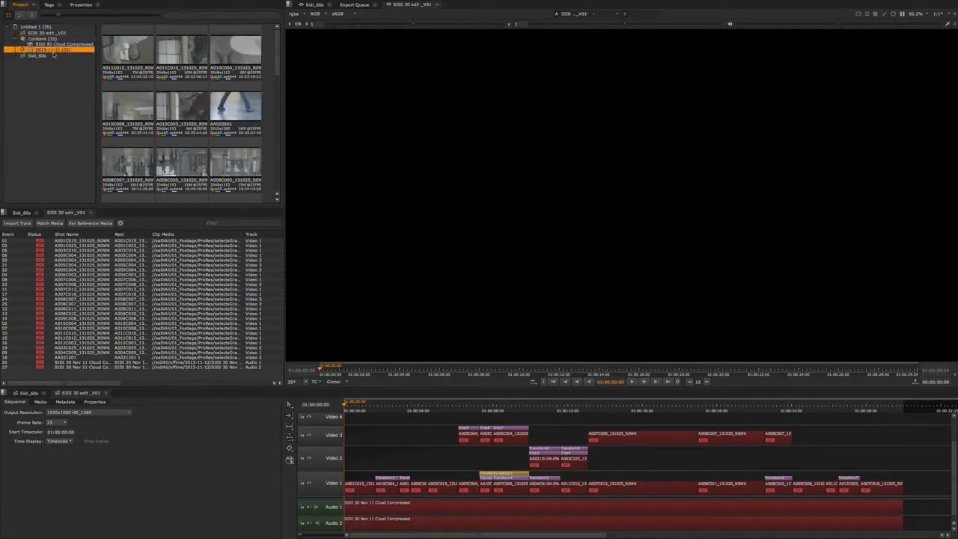
left_click(23, 50)
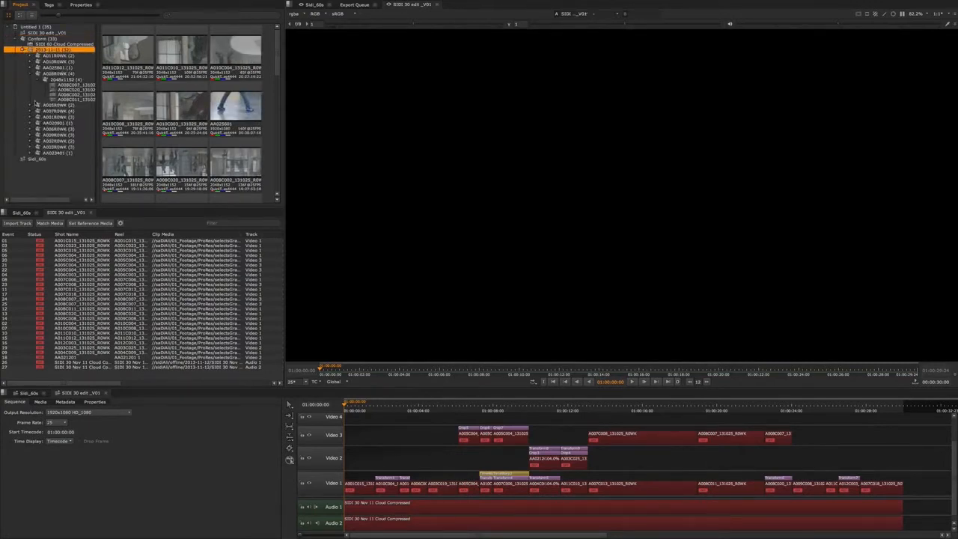
left_click(23, 50)
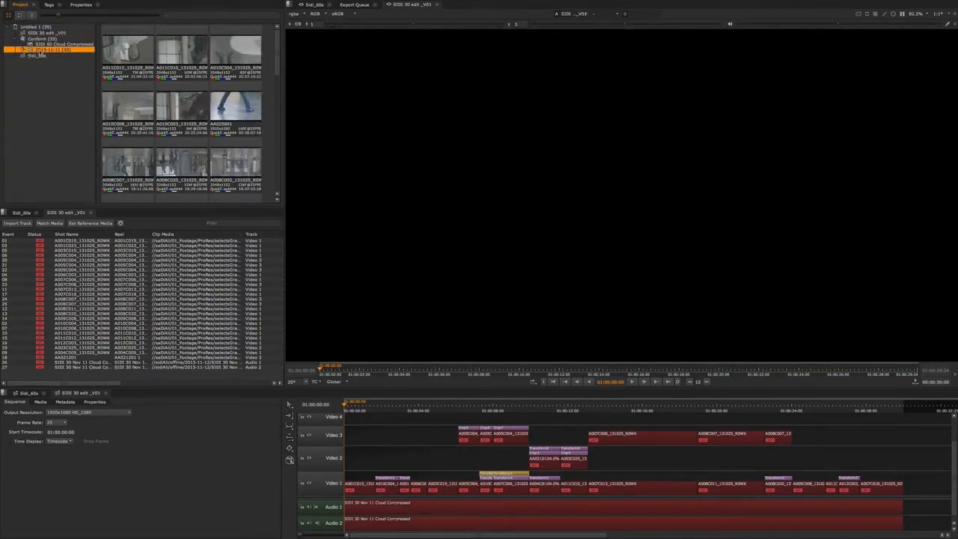
- Match the sequence's clips to the media in the 2013-11-11 bin with all native rules enabled, and check the first shot's frames
left_click_drag(39, 51, 48, 229)
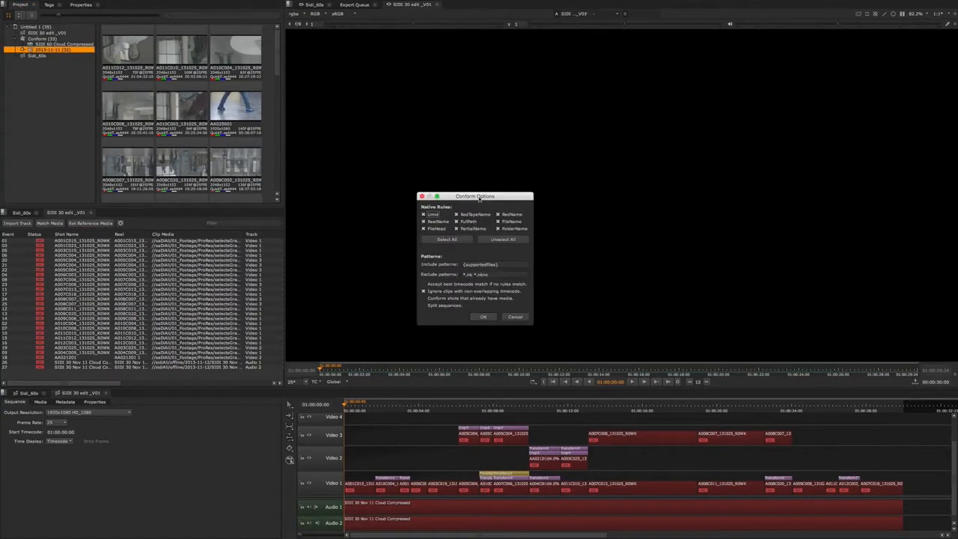
left_click_drag(479, 199, 446, 170)
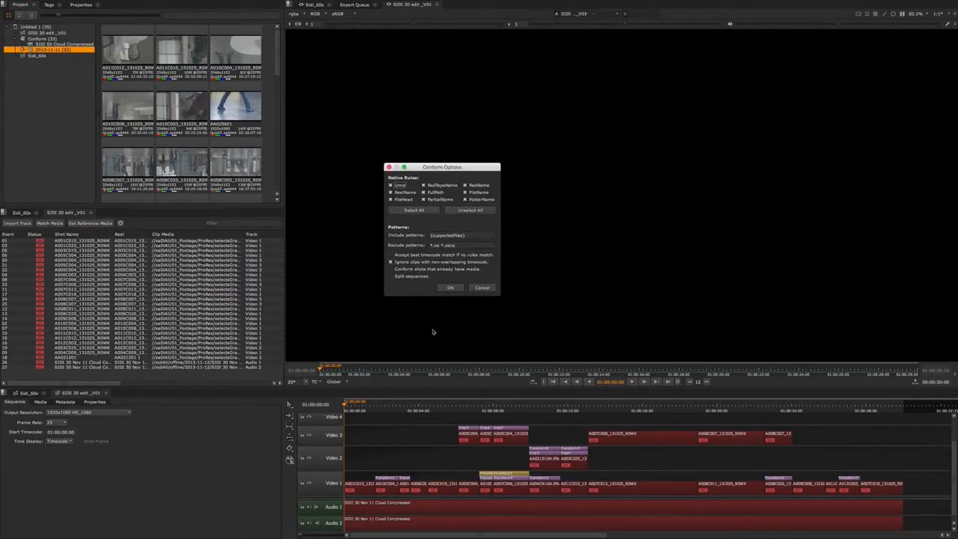
left_click(450, 289)
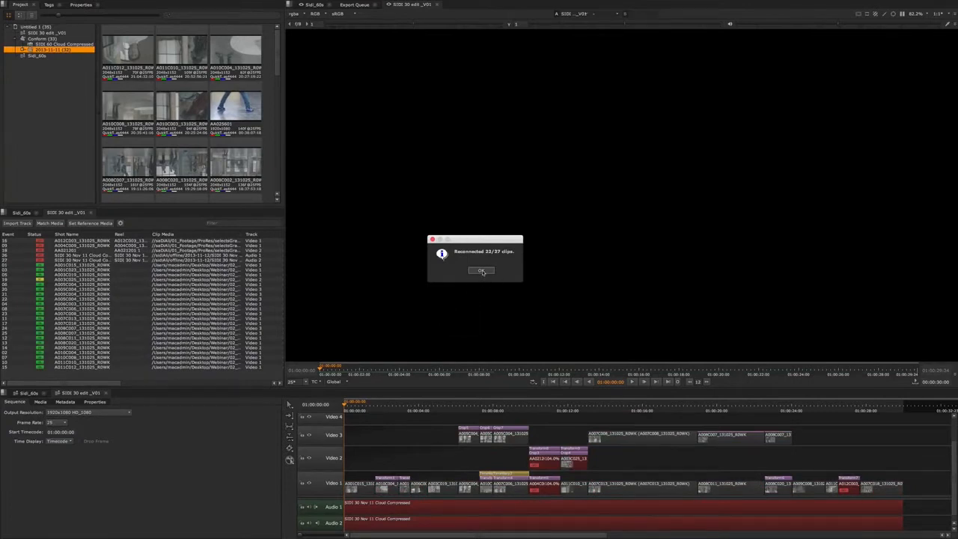
left_click(481, 271)
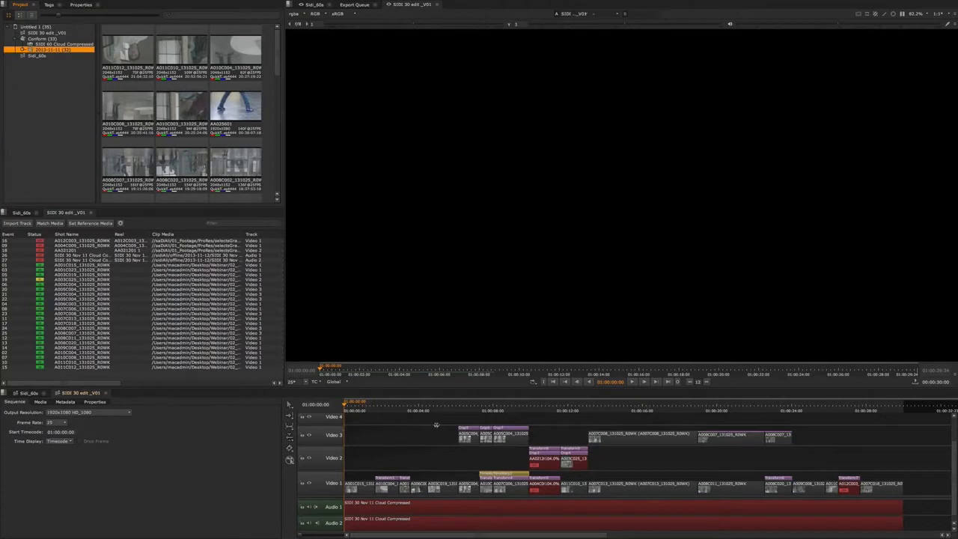
left_click(356, 407)
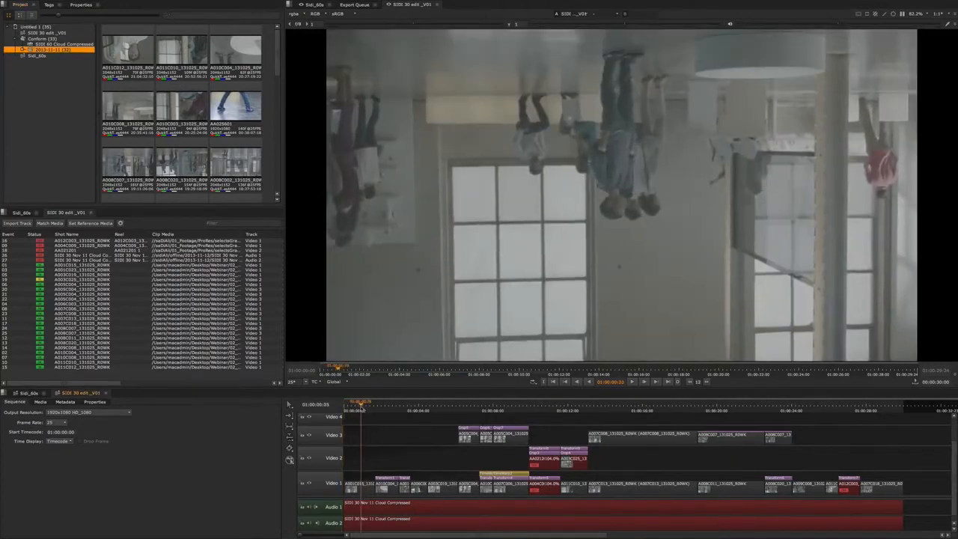
mouse_move(363, 408)
left_mouse_down()
mouse_move(375, 409)
mouse_move(354, 407)
left_mouse_up()
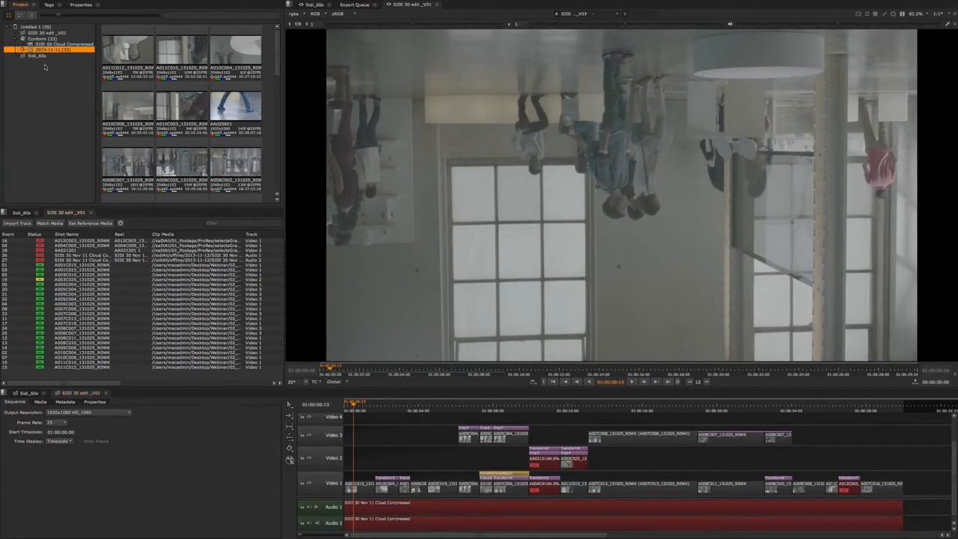
- Import the movie SIDI 30 edit _V01_v03.mov from 01_Editorial/2013-11-16 into the Conform bin
left_click(44, 38)
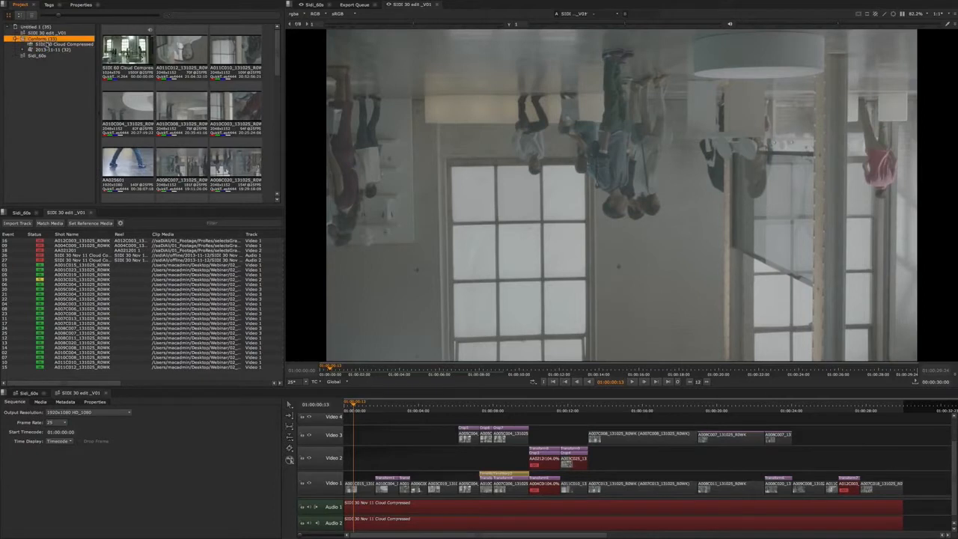
right_click(47, 42)
mouse_move(124, 50)
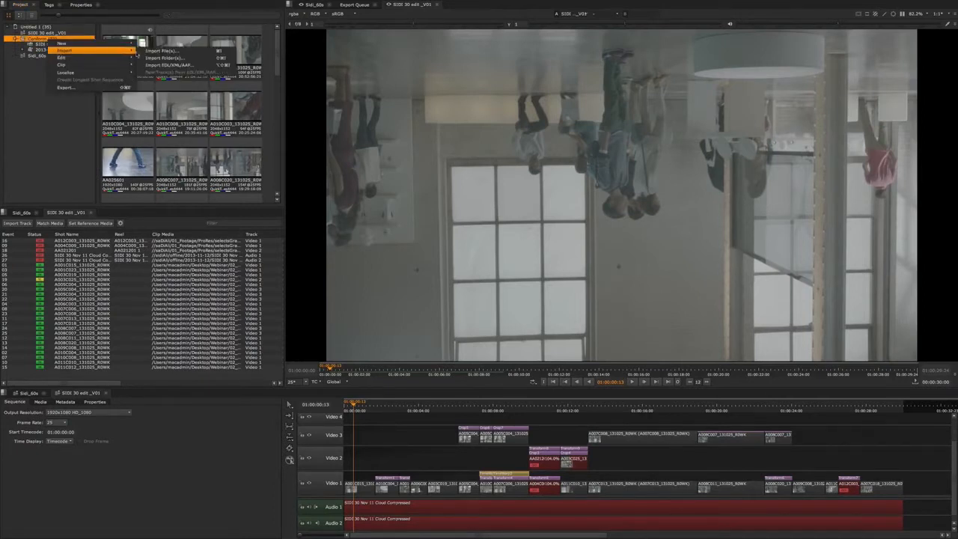
left_click(166, 51)
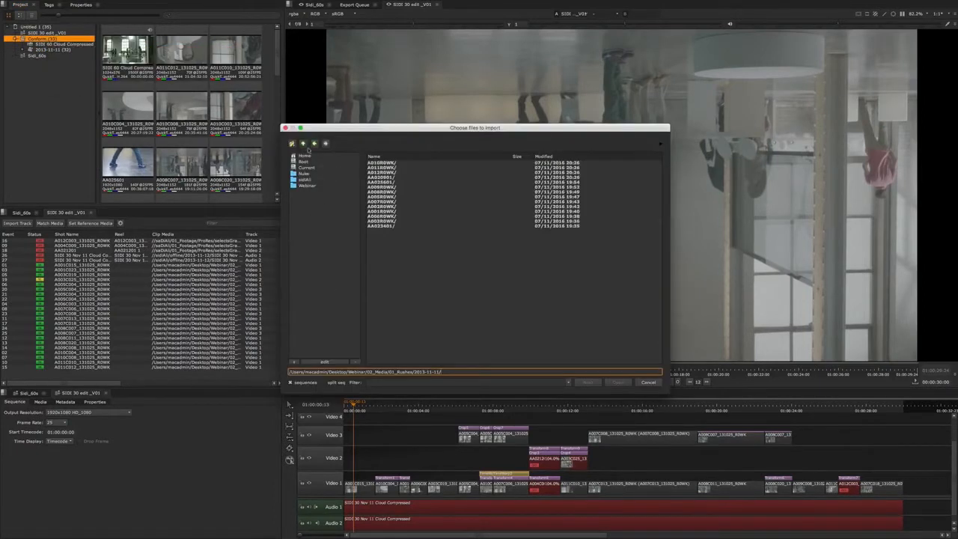
left_click(303, 143)
left_click(304, 144)
left_click(303, 144)
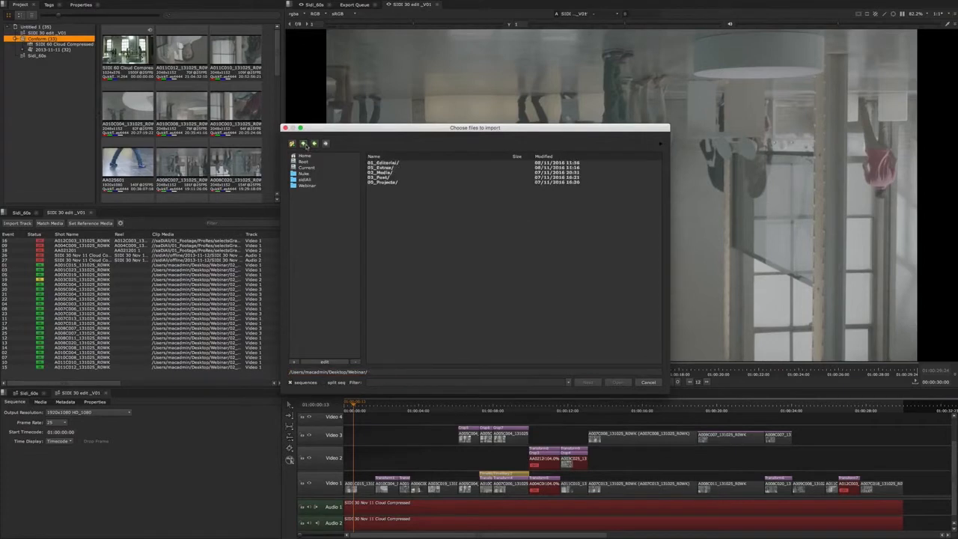
double_click(397, 163)
double_click(399, 167)
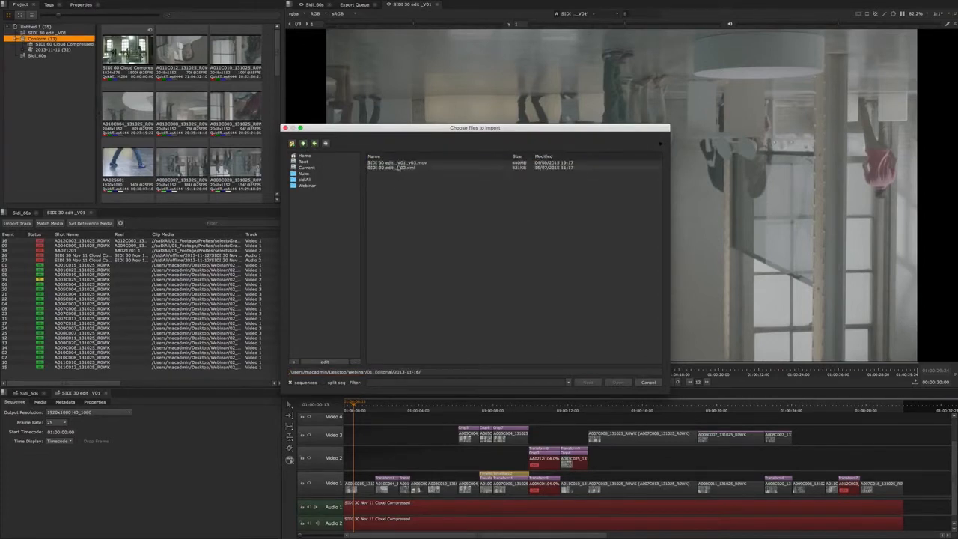
left_click(399, 163)
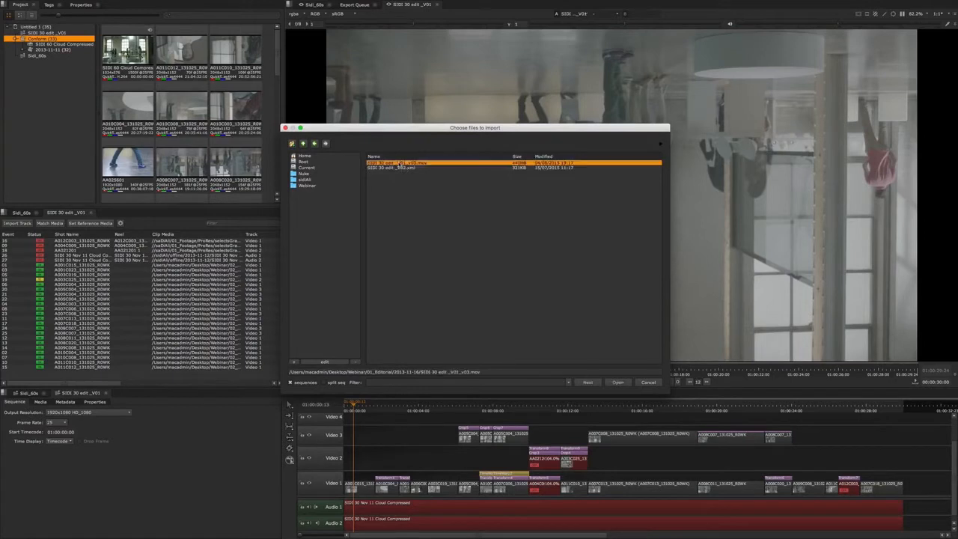
left_click(618, 382)
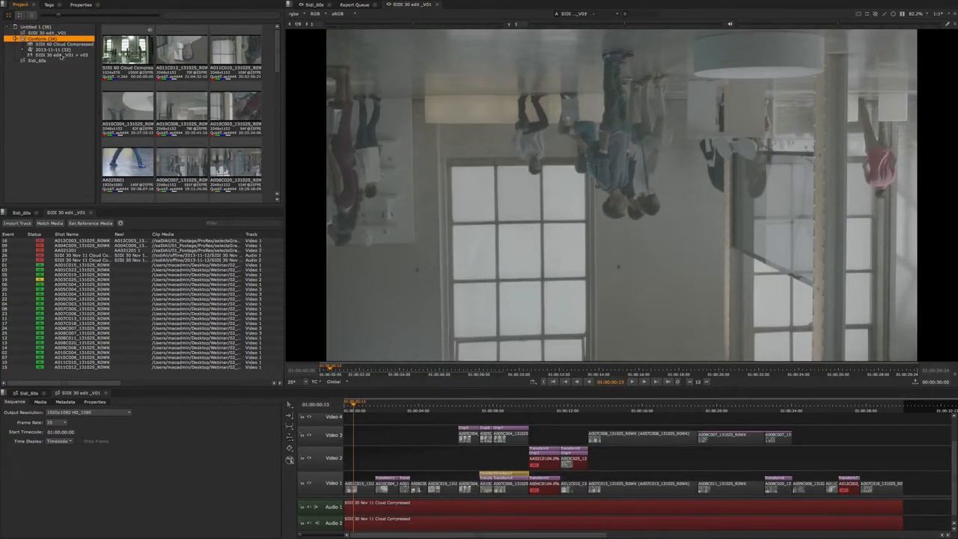
- Set the imported SIDI 30 edit _V01_v03 movie as the sequence's reference media
left_click(61, 55)
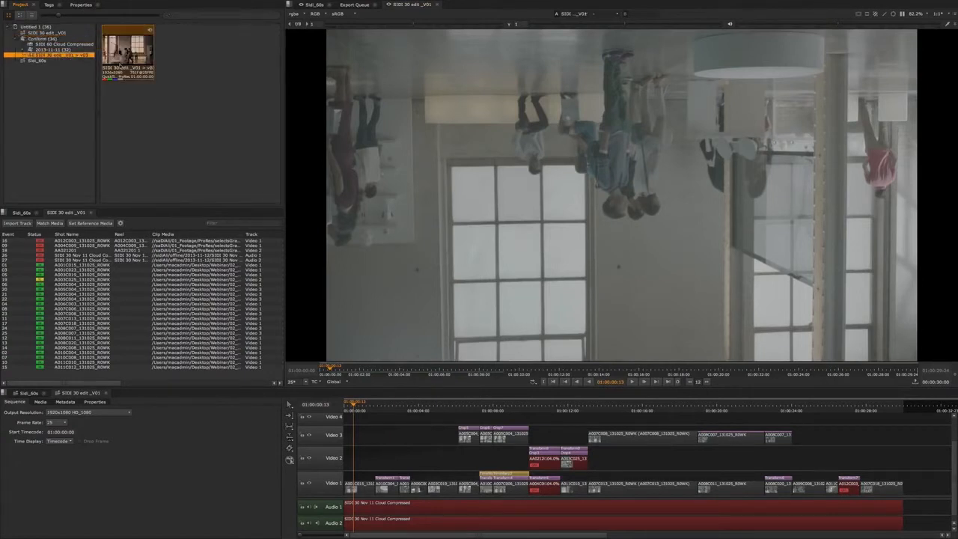
left_click_drag(120, 68, 99, 230)
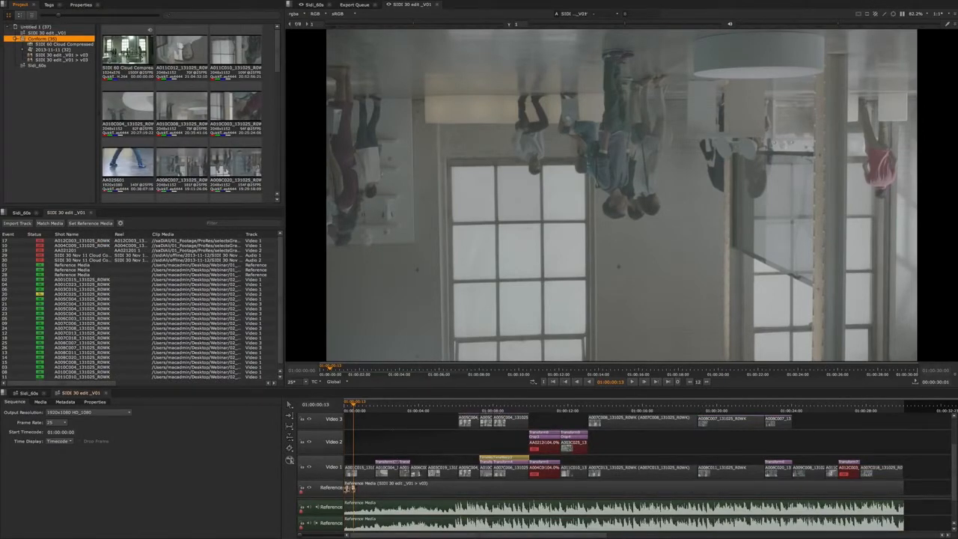
- Delete the empty Video 4 track from the 30-second sequence
left_click_drag(381, 431, 384, 452)
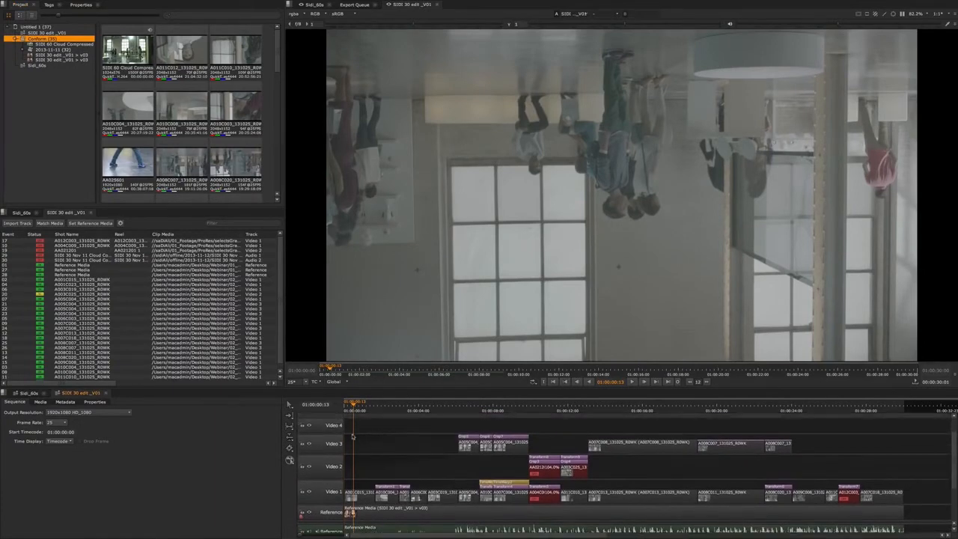
left_click(322, 430)
key("Delete")
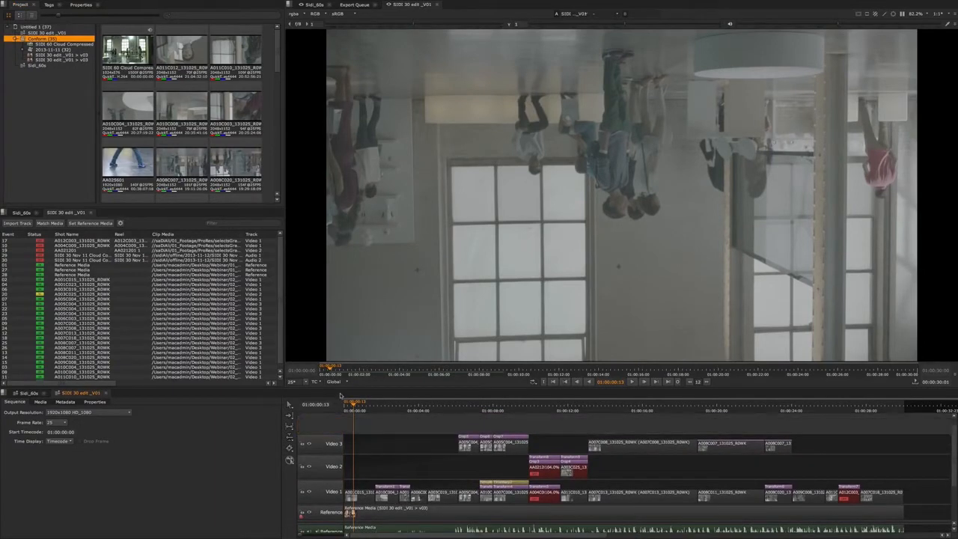
mouse_move(387, 463)
left_mouse_down()
mouse_move(387, 441)
mouse_move(376, 450)
left_mouse_up()
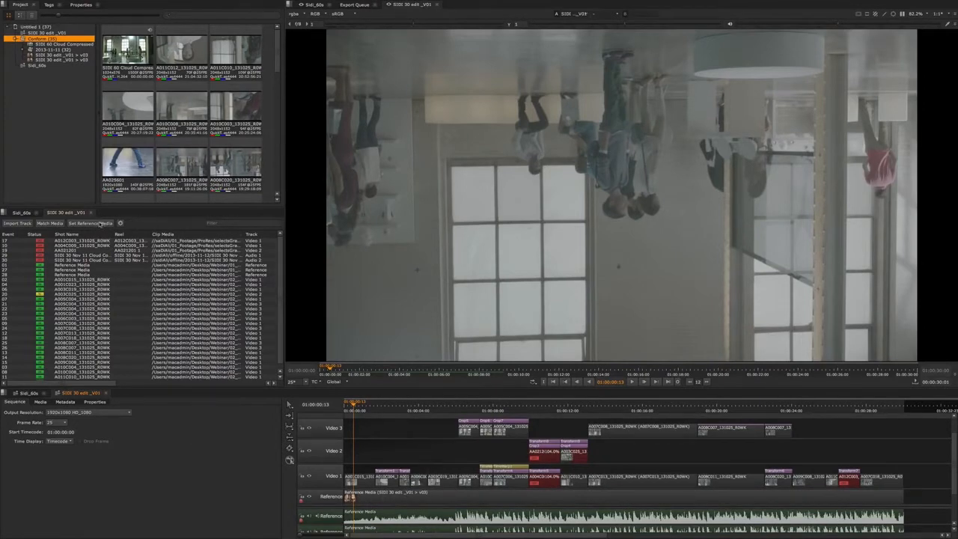
- Set the SIDI 60 Cloud Compressed movie as the 30-second sequence's reference media and check the tracks
left_click(62, 45)
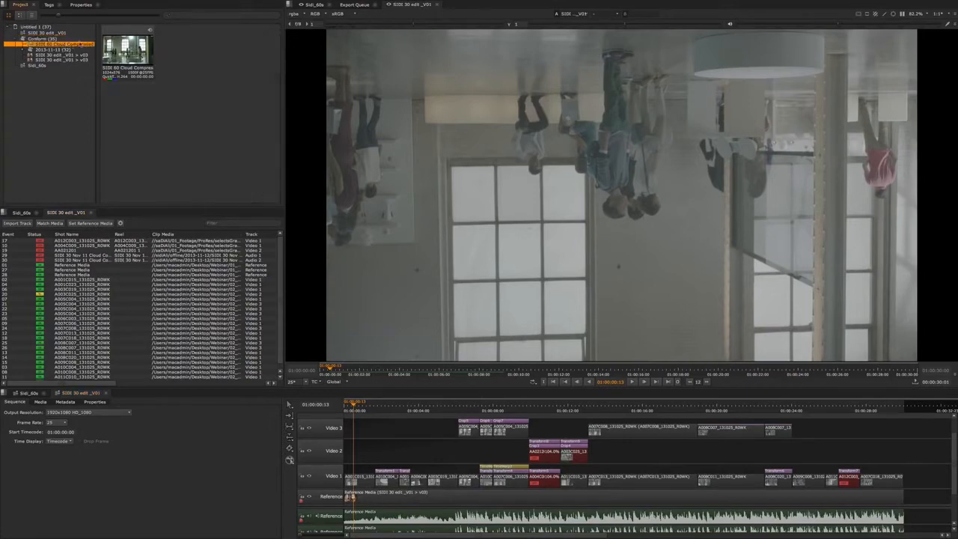
left_click_drag(128, 53, 100, 229)
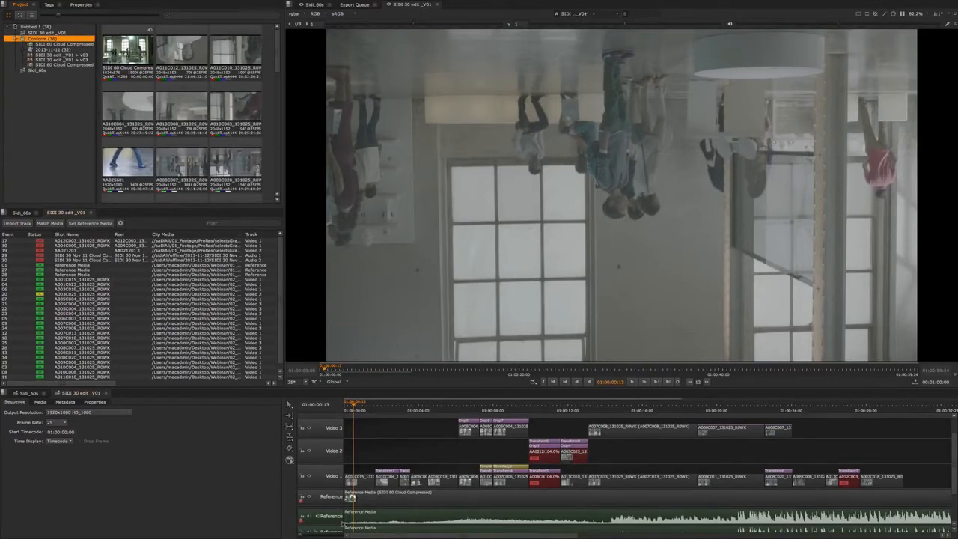
left_click_drag(375, 463, 375, 443)
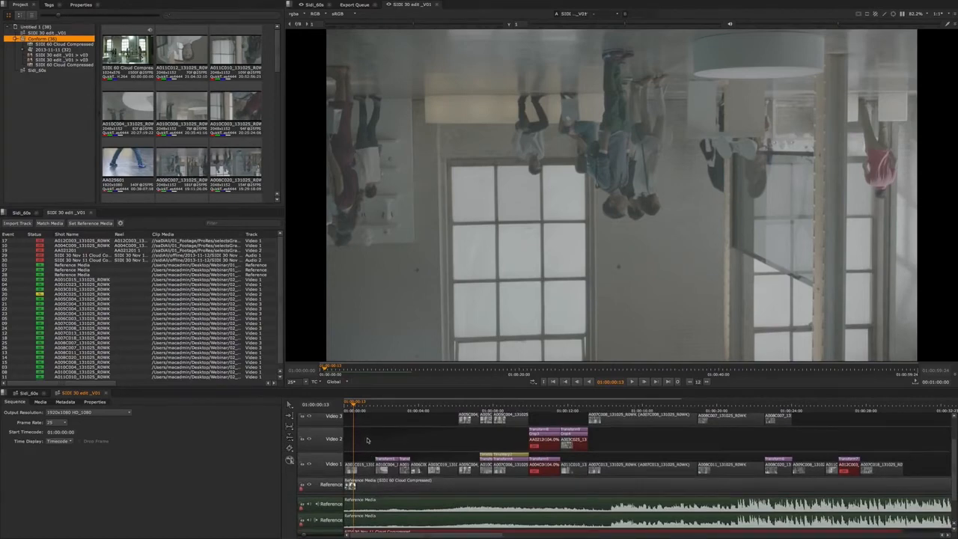
left_click_drag(366, 441, 364, 461)
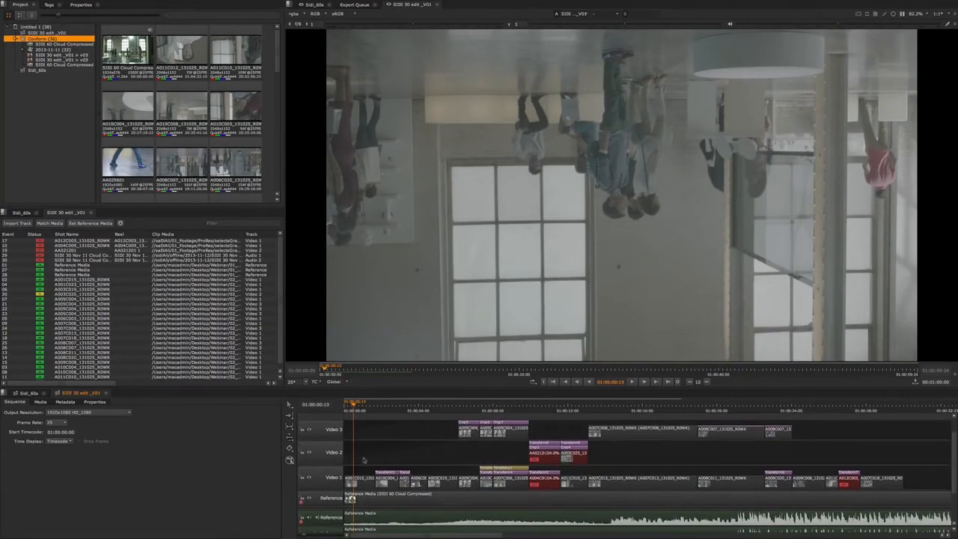
- Replace the 30-second sequence's reference media with the SIDI 30 edit _V01 v03 movie from the Conform bin
left_click(67, 45)
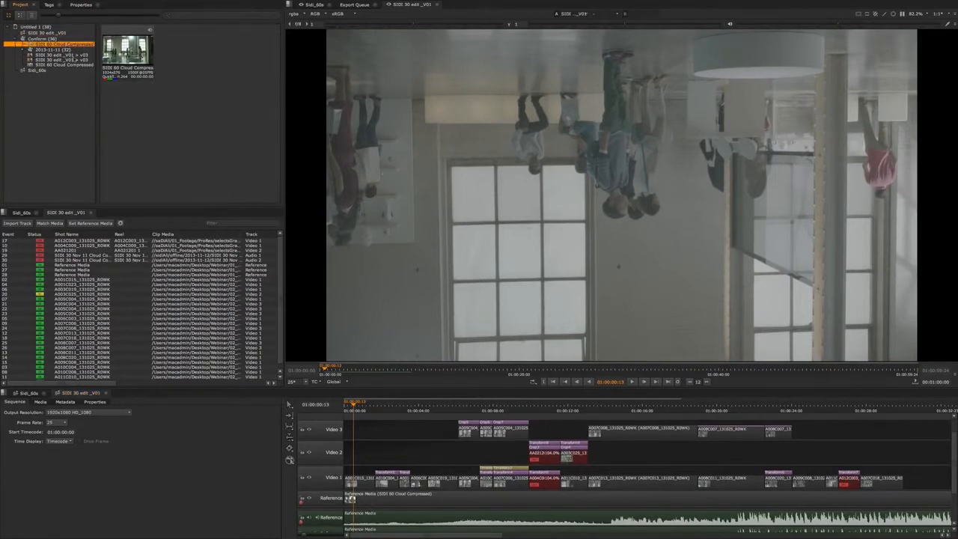
left_click(69, 65)
left_click(64, 60)
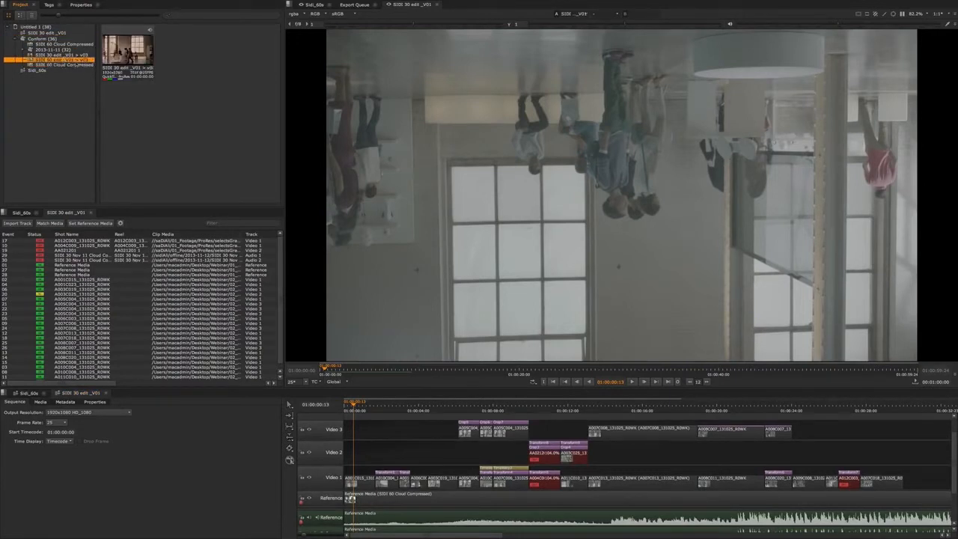
left_click_drag(129, 50, 91, 224)
left_click(90, 224)
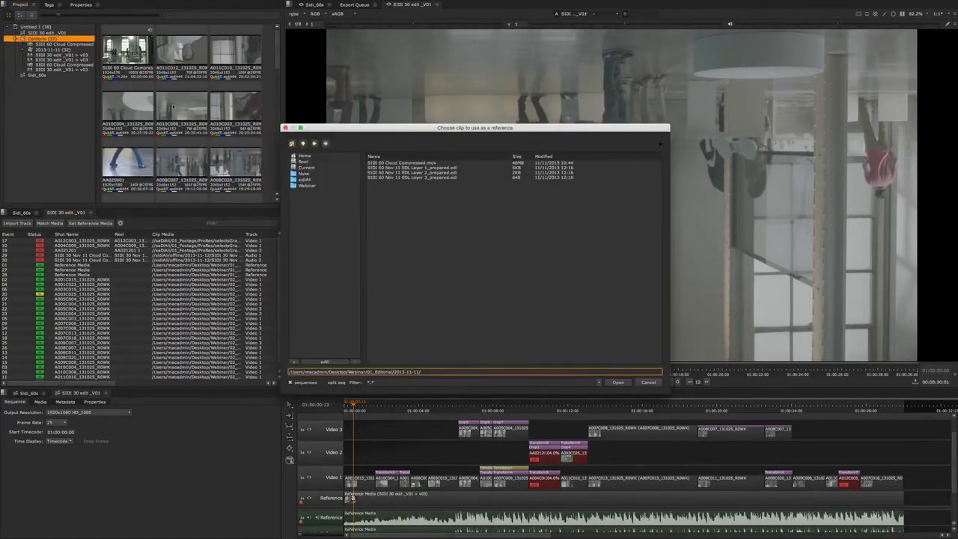
left_click(649, 383)
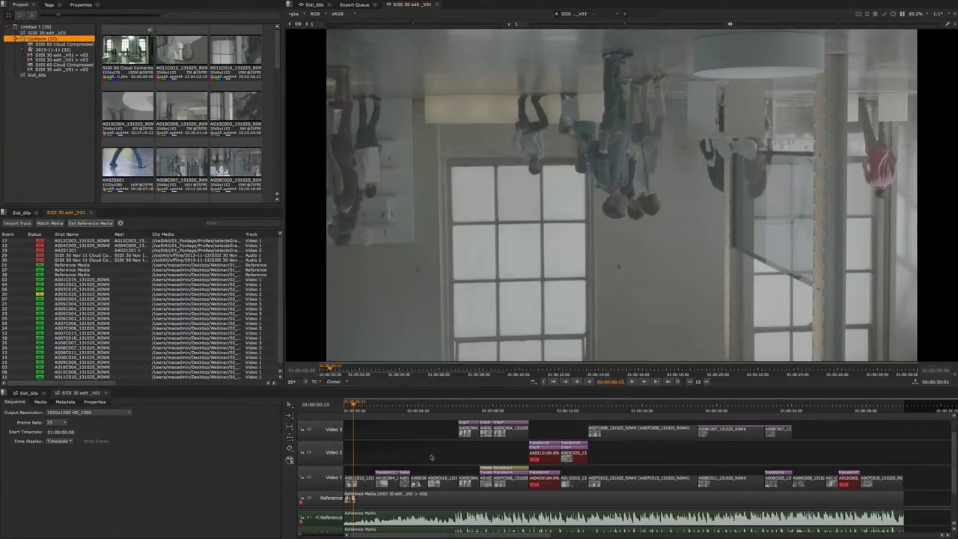
- Examine the 2013-11-11 media bin and its available commands, and select both sequences in the Sequences bin
left_click_drag(365, 406, 373, 411)
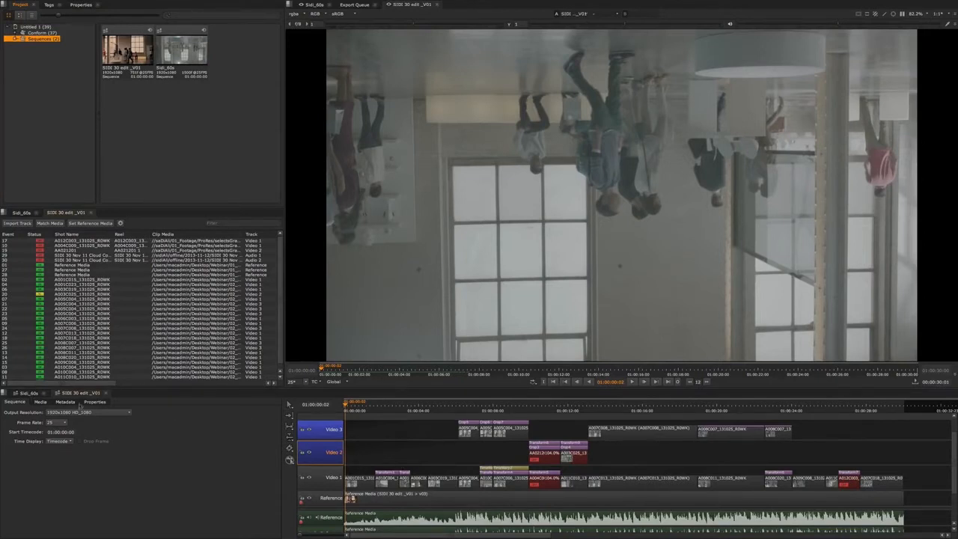
left_click_drag(361, 464, 391, 487)
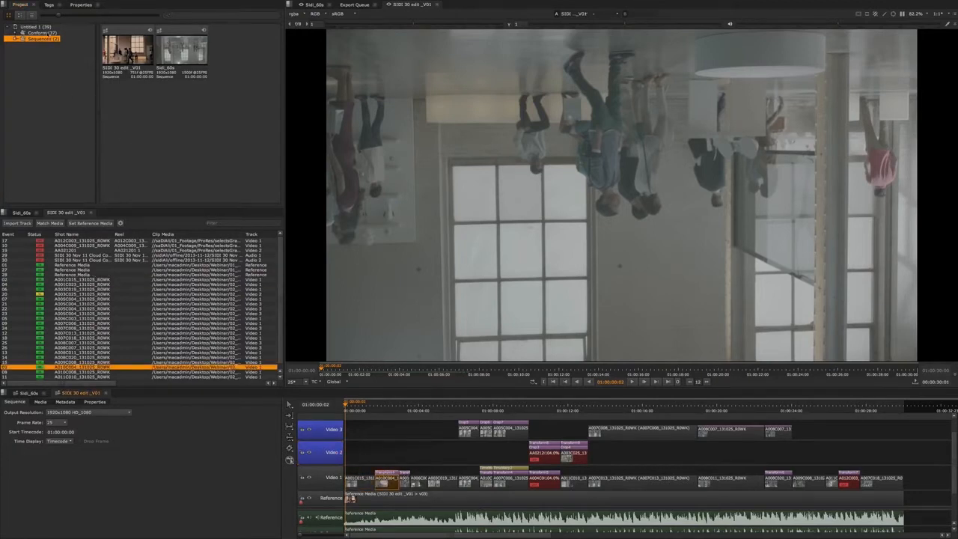
left_click(47, 33)
left_click(15, 33)
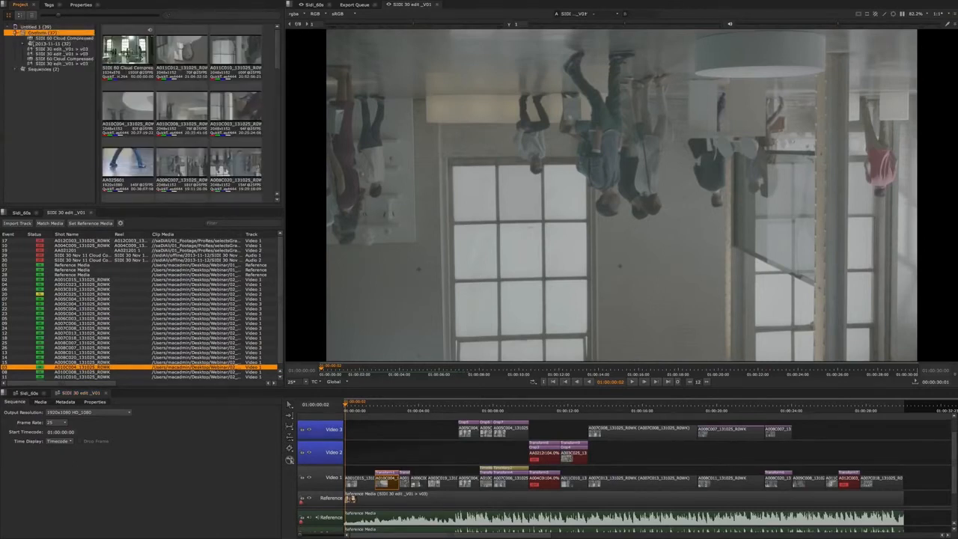
left_click(24, 44)
right_click(60, 44)
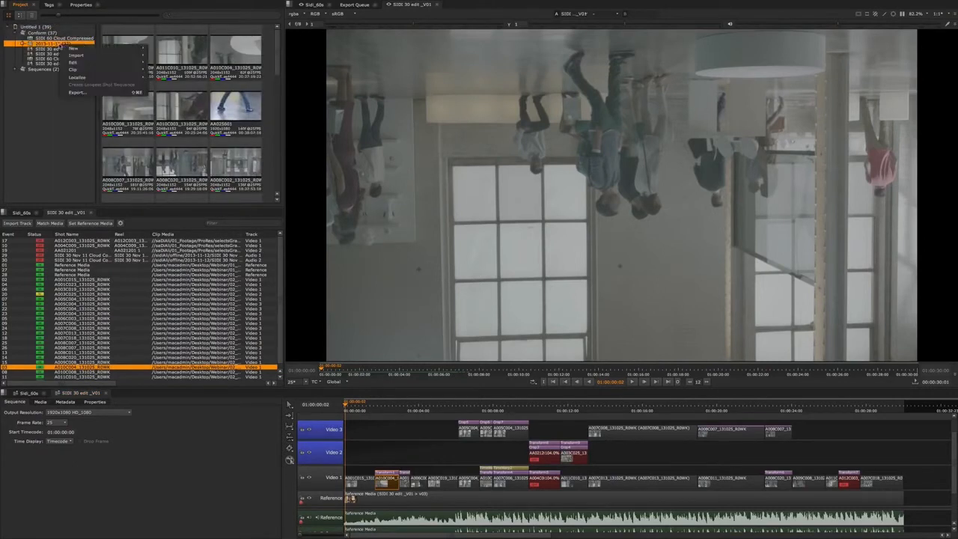
mouse_move(87, 70)
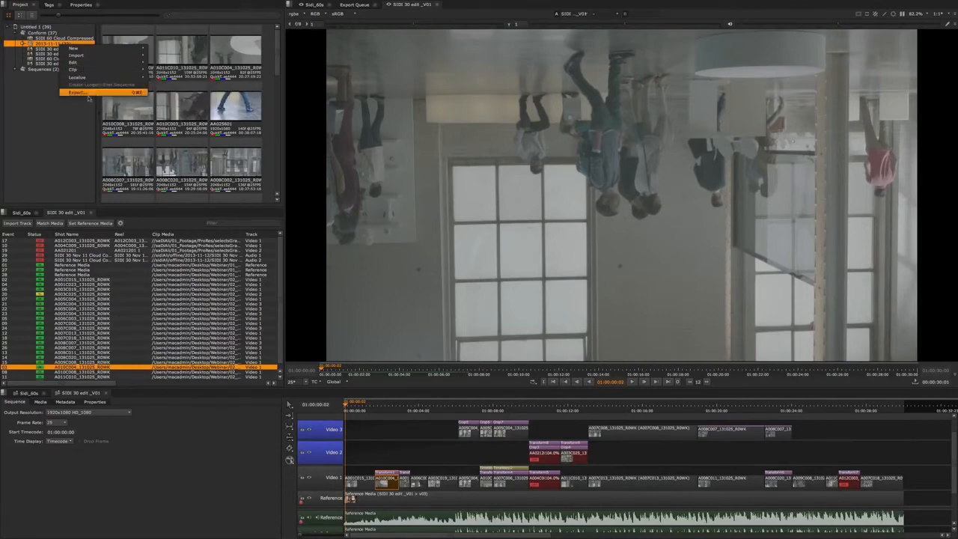
left_click(215, 89)
left_click(496, 271)
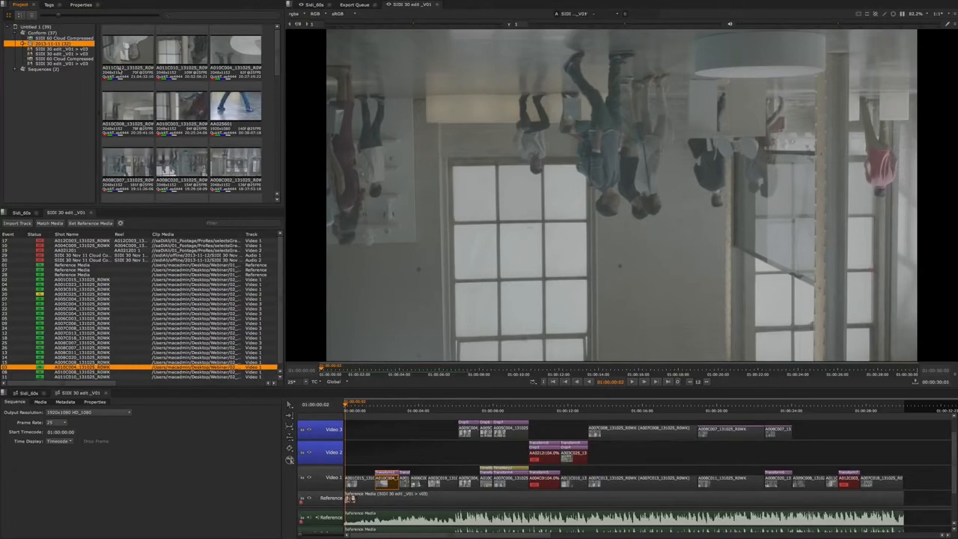
left_click(45, 69)
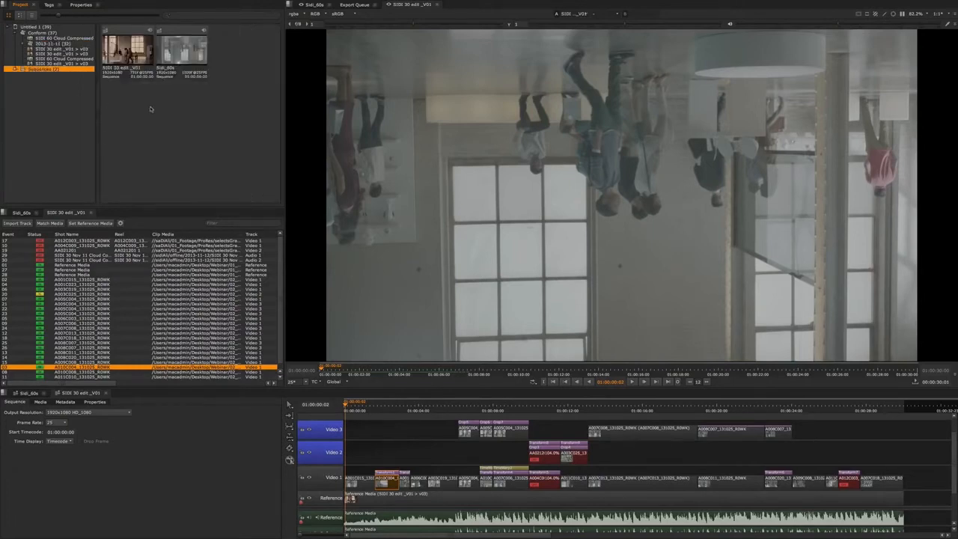
left_click_drag(137, 103, 175, 74)
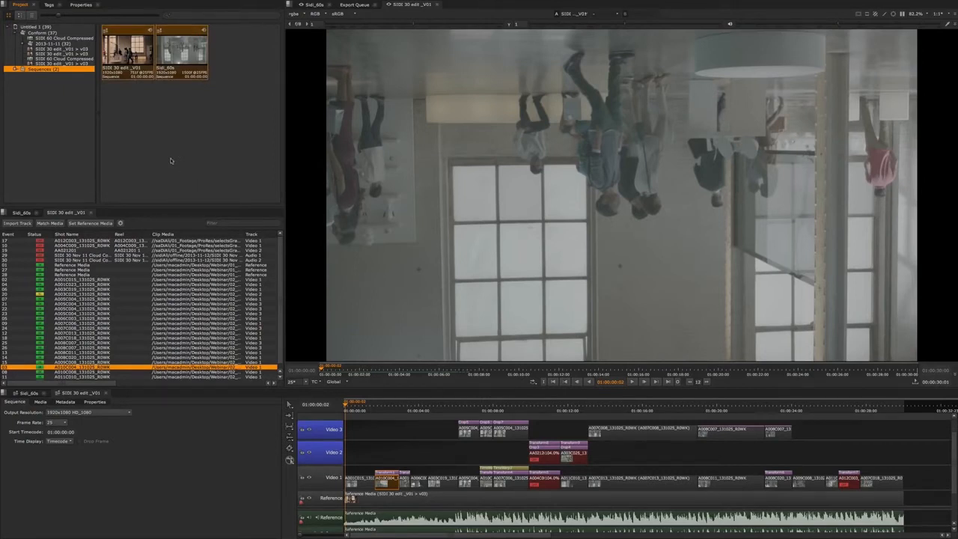
- Switch to the dotStudio GitHub page in Chrome and bring up the .nuke and Python_assets folders in Finder
key("super+Tab")
key("super+Tab")
key("super+Tab")
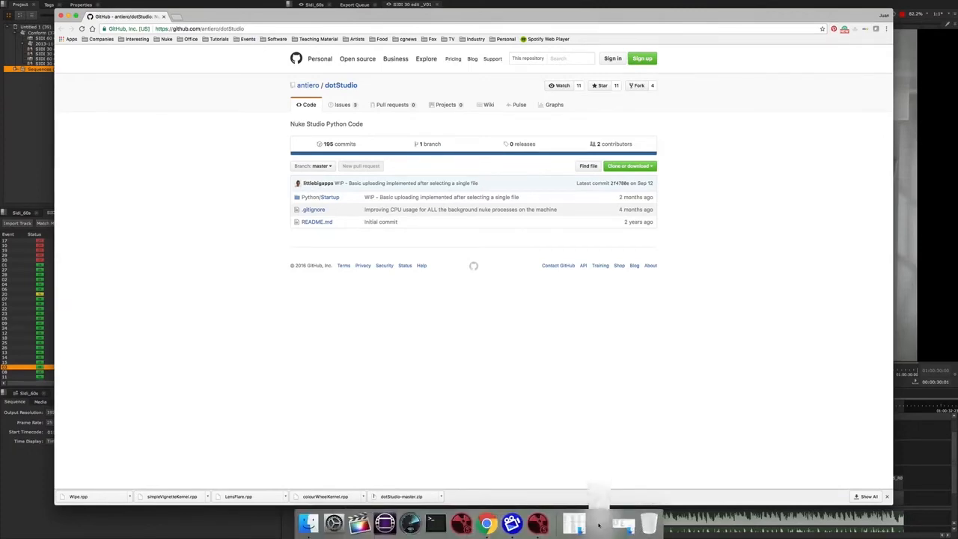
left_click(587, 524)
left_click(587, 525)
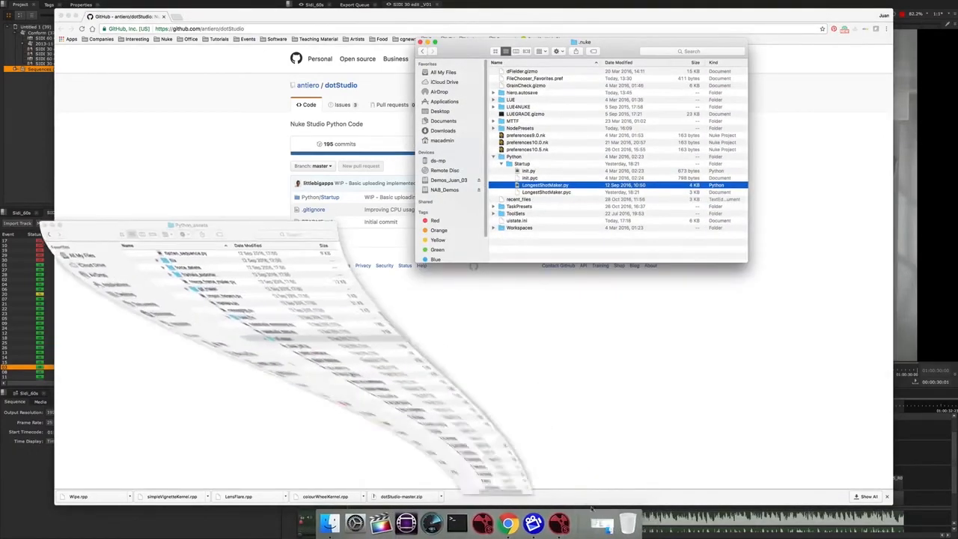
- Look through the Python scripts in the Startup folder of Python_assets, including csv_tag_report.py and the pdf_export folder
left_click_drag(225, 228, 290, 62)
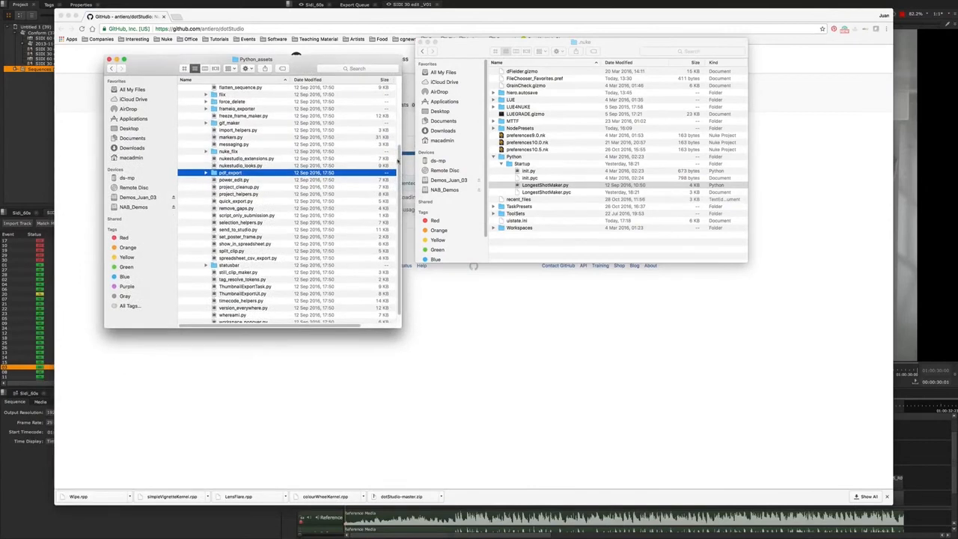
left_click_drag(398, 163, 397, 126)
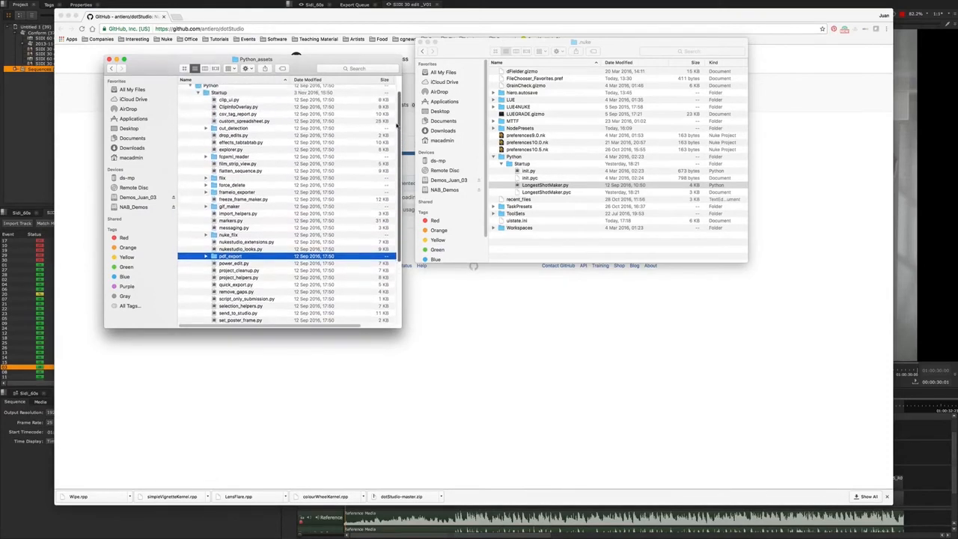
left_click(229, 118)
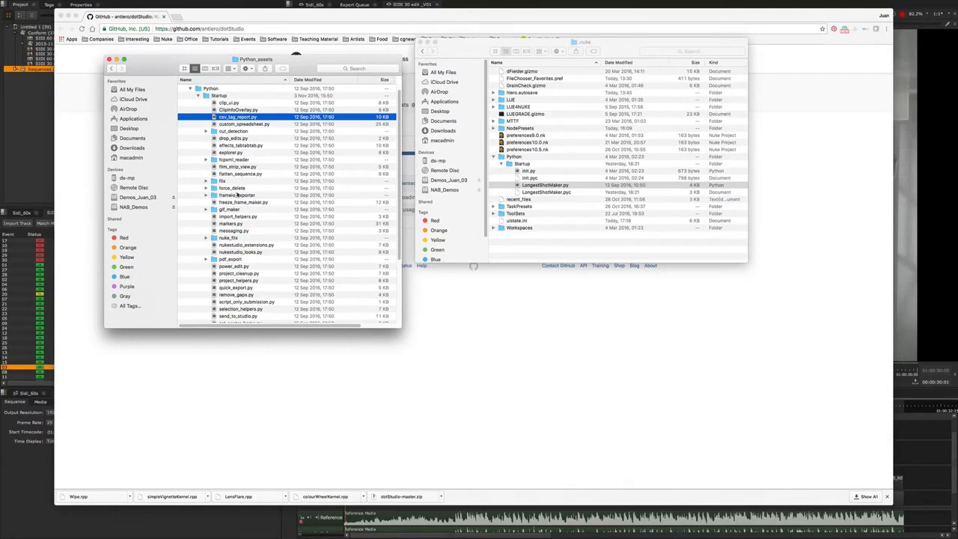
left_click(230, 261)
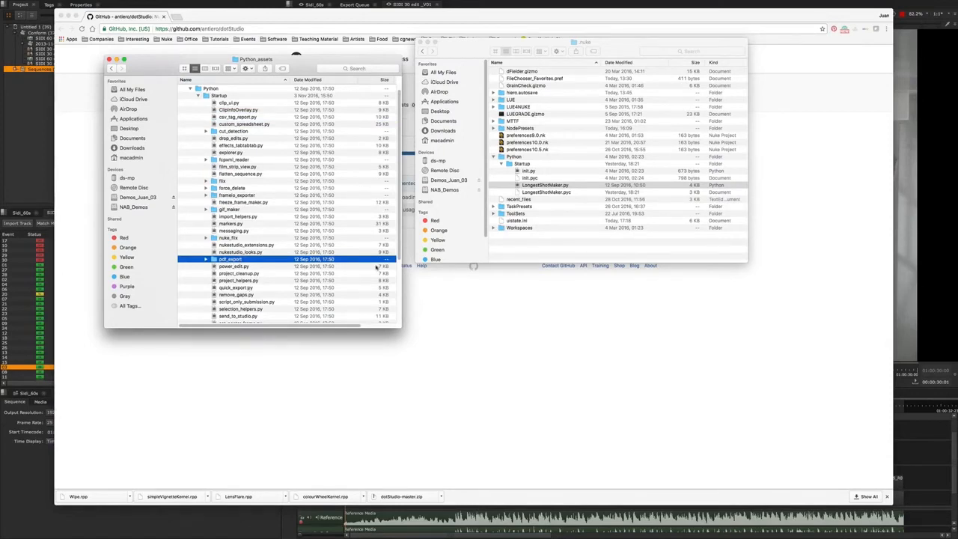
scroll(399, 202, "down", 4)
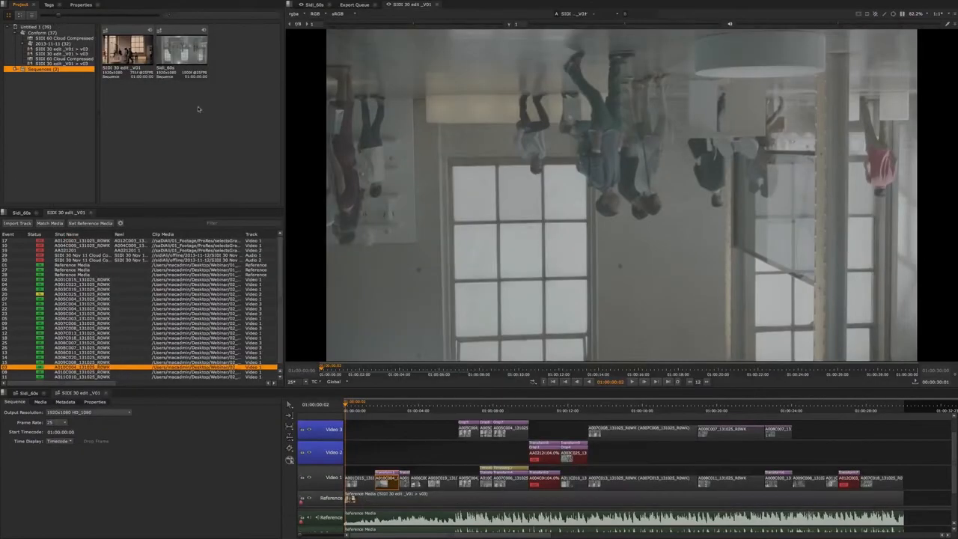
- Create a longest shot sequence from SIDI 30 edit _V01 and Sidi_60s in Nuke Studio and open it in the timeline
left_click_drag(198, 109, 134, 78)
right_click(147, 60)
mouse_move(163, 66)
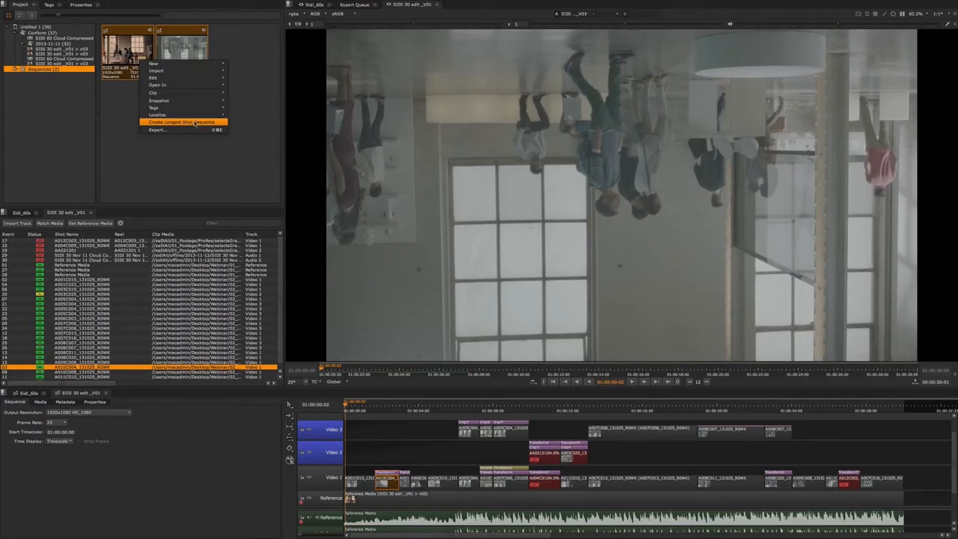
left_click(195, 125)
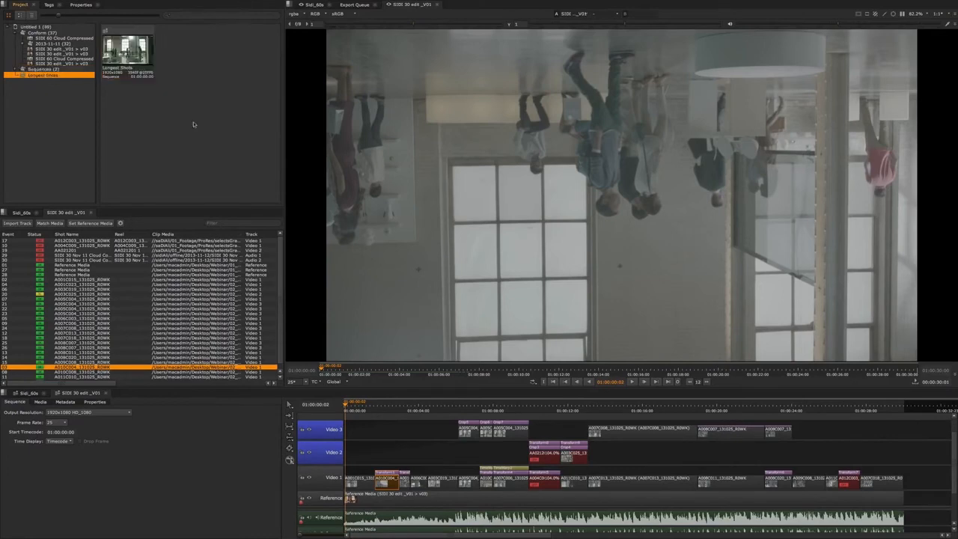
left_click(114, 75)
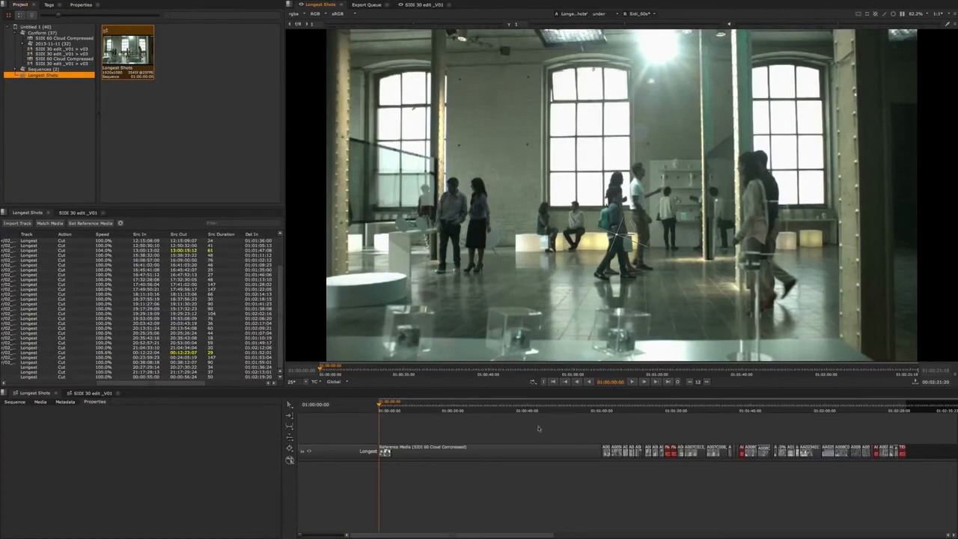
- Delete the SIDI 60 Cloud Compressed reference clip from the start of the Longest track and close the gap it leaves
left_click_drag(589, 433, 904, 466)
left_click_drag(492, 426, 440, 468)
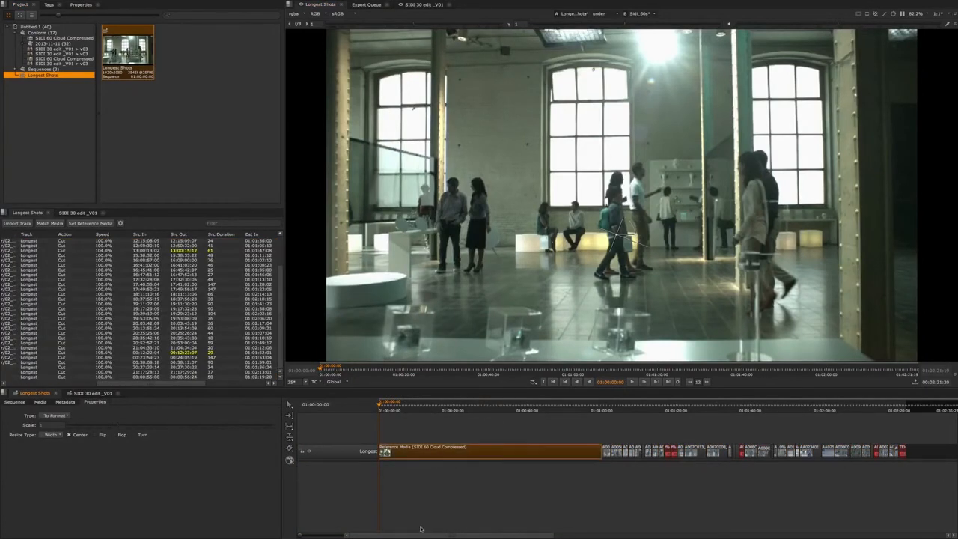
key("Delete")
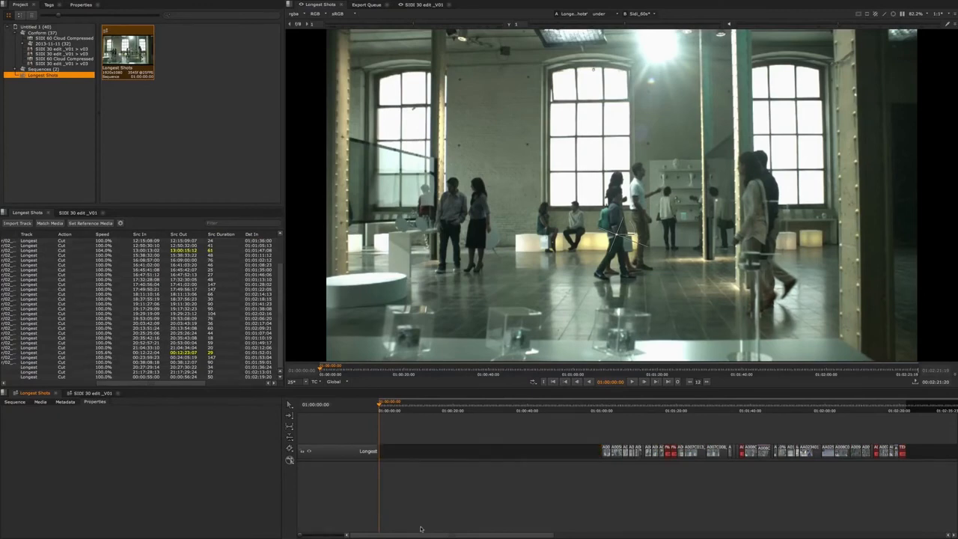
left_click(451, 449)
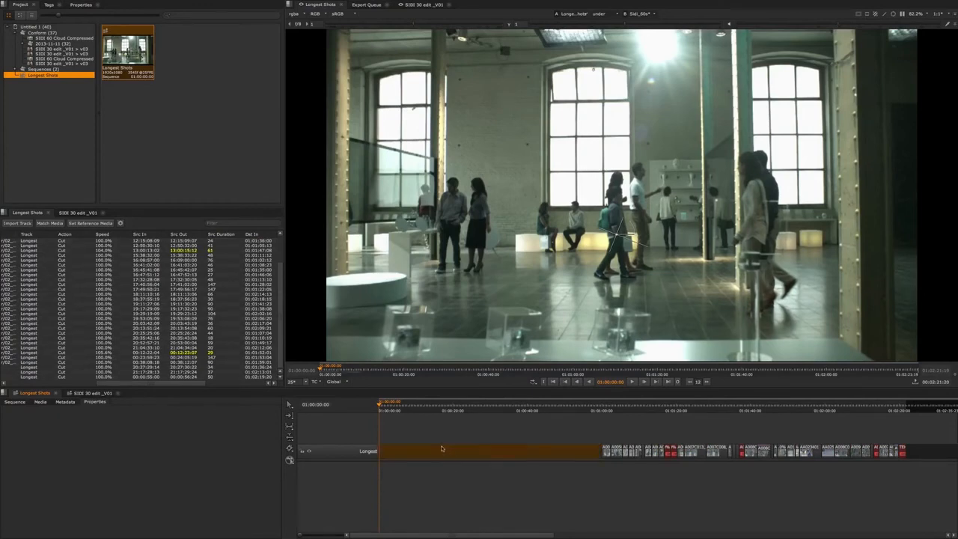
key("Delete")
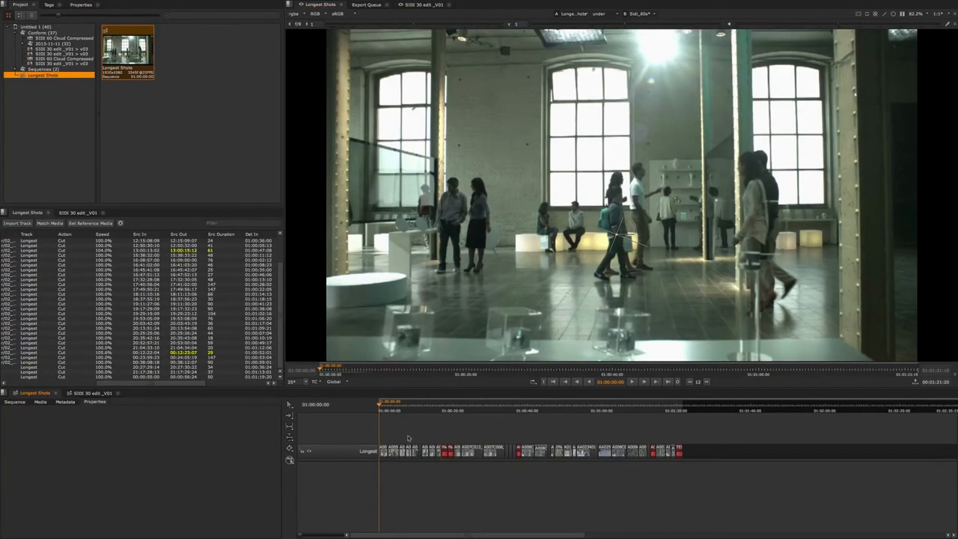
- Examine the shots along the Longest track, including A008C007_131025_R0WK around 01:00:43:16
scroll(445, 433, "up", 2)
left_click_drag(386, 408, 491, 410)
scroll(475, 439, "down", 2)
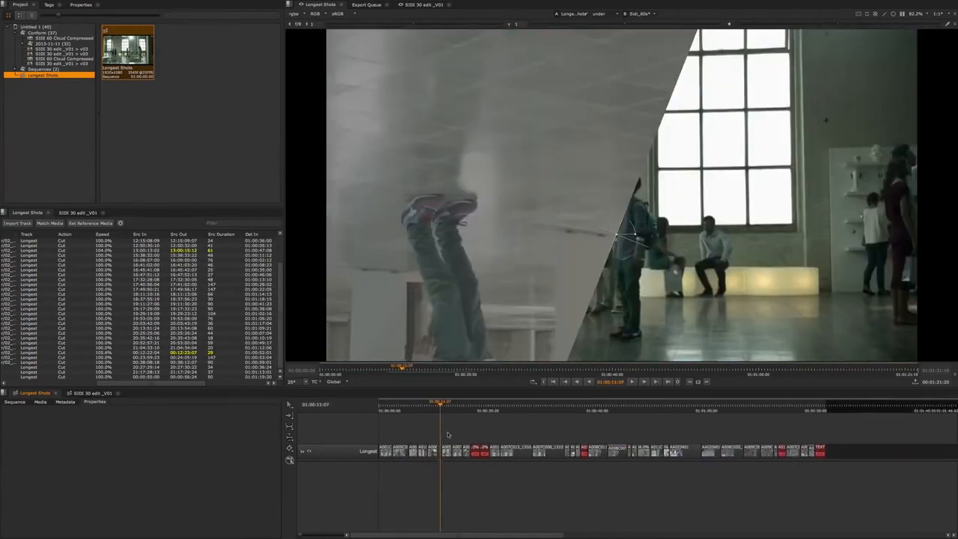
scroll(442, 435, "down", 3)
scroll(433, 439, "up", 5)
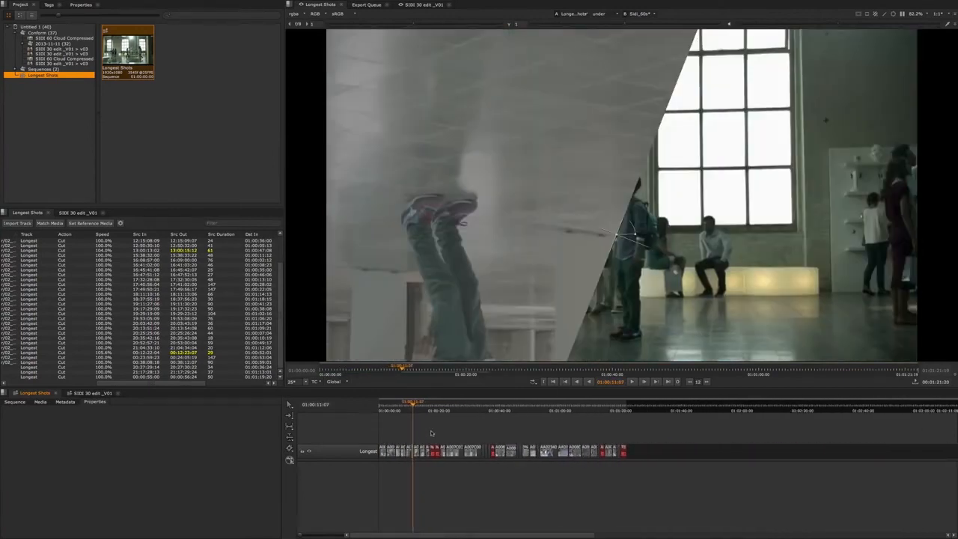
scroll(536, 419, "up", 5)
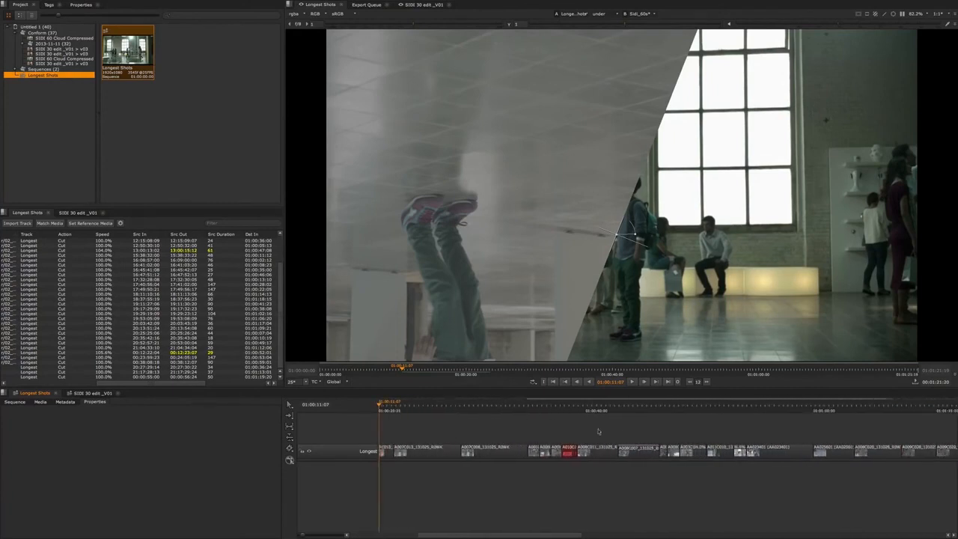
scroll(513, 432, "up", 2)
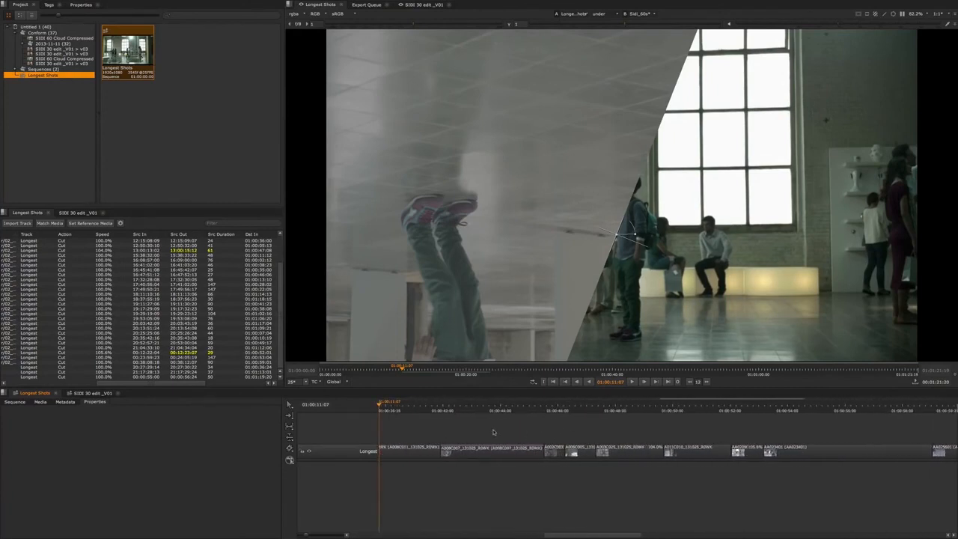
left_click(492, 405)
scroll(496, 437, "up", 4)
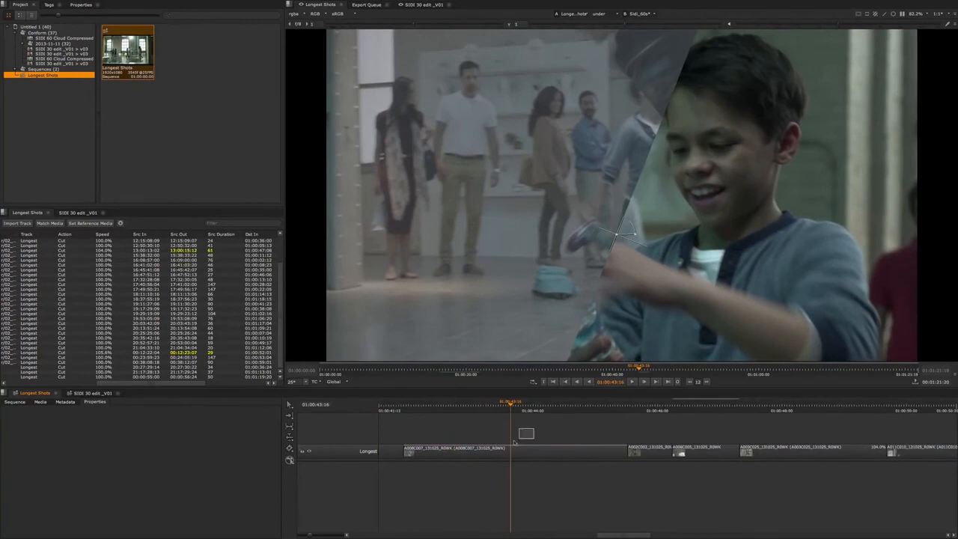
- Turn off the viewer's wipe comparison and check the frames of shot A008C007_131025_R0WK around 01:00:43:12 in the Longest Shots sequence
left_click(526, 447)
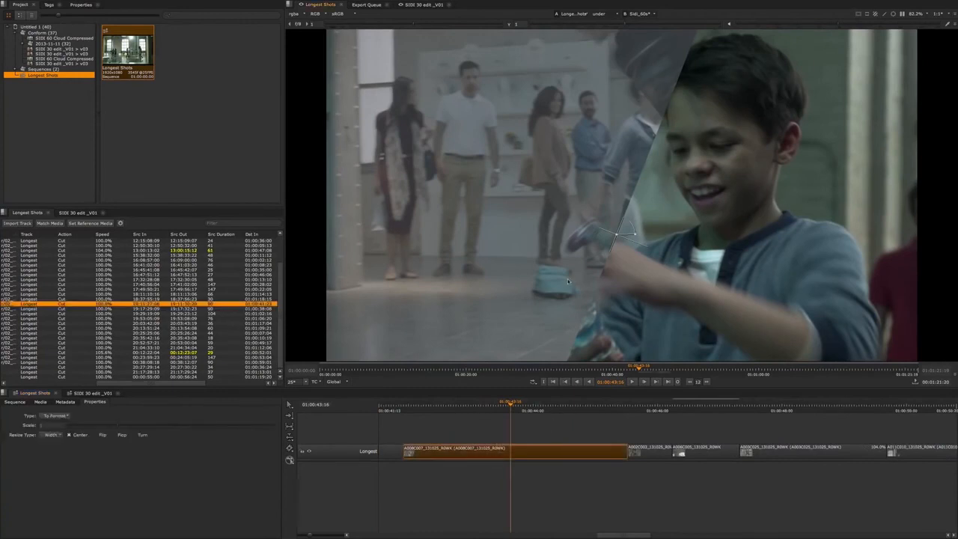
key("w")
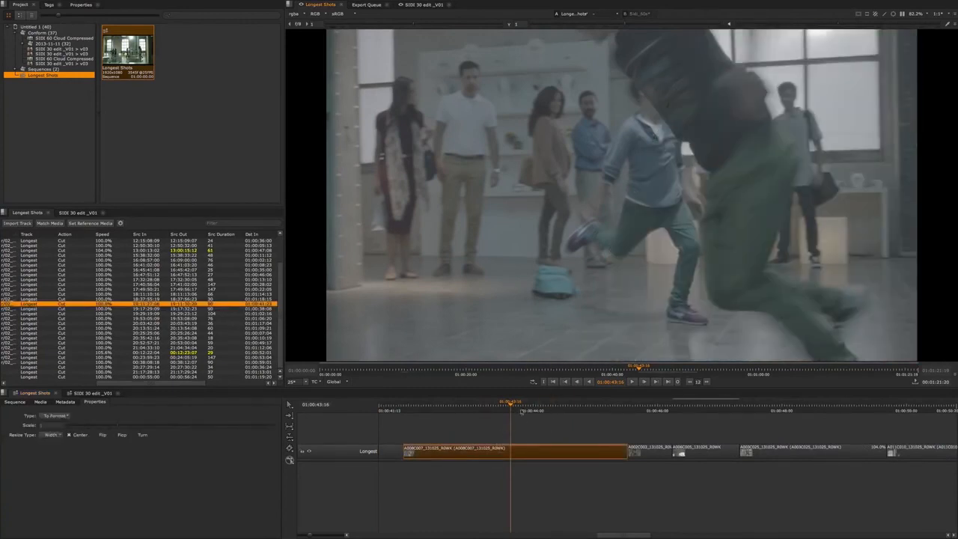
key("Right")
key("Right")
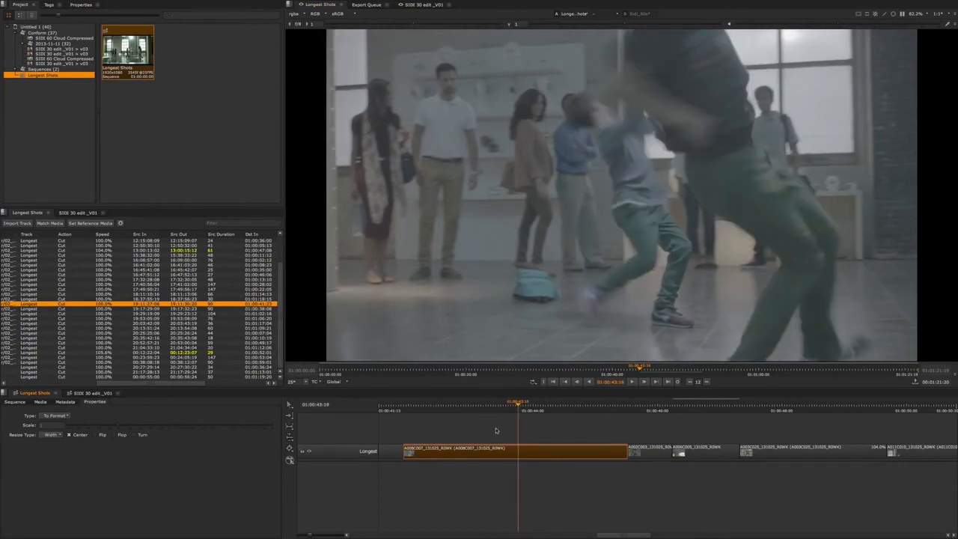
scroll(494, 434, "down", 5)
left_click_drag(518, 405, 516, 405)
- Review the whole Longest track in the timeline, from its first shot to its last
scroll(516, 432, "down", 3)
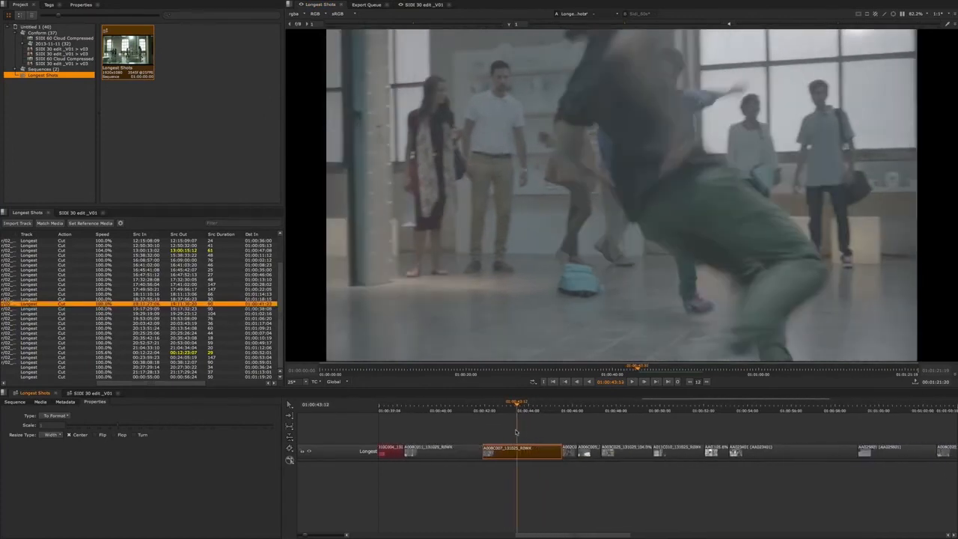
scroll(516, 432, "down", 8)
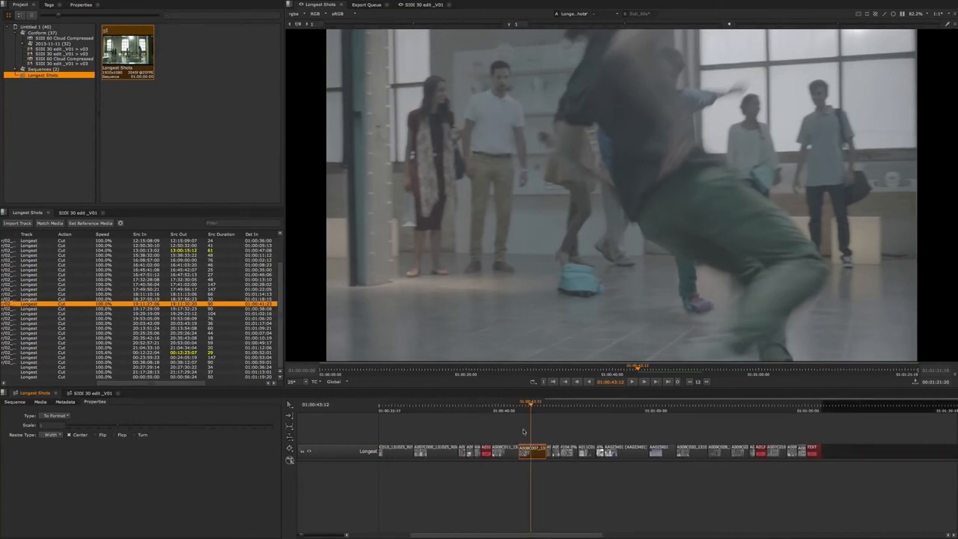
scroll(523, 432, "down", 8)
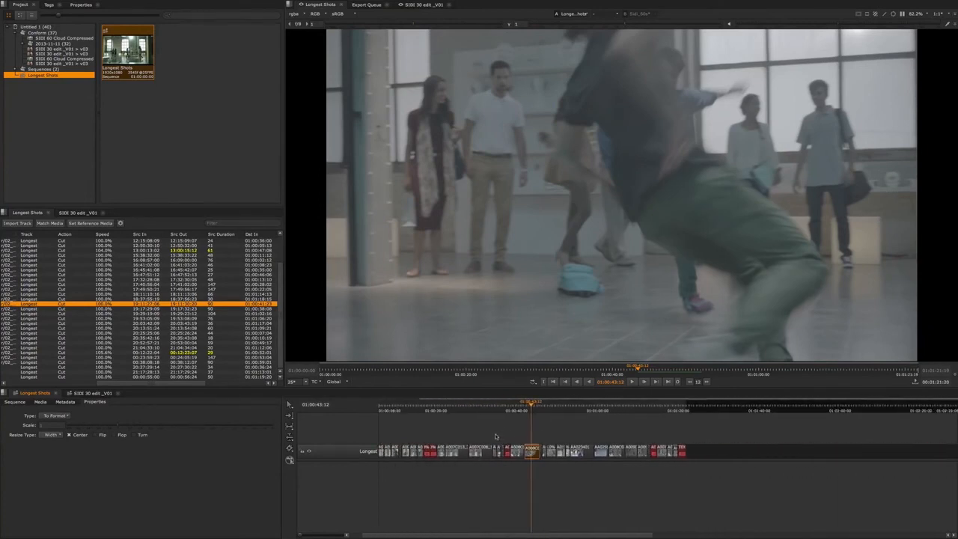
scroll(494, 437, "down", 4)
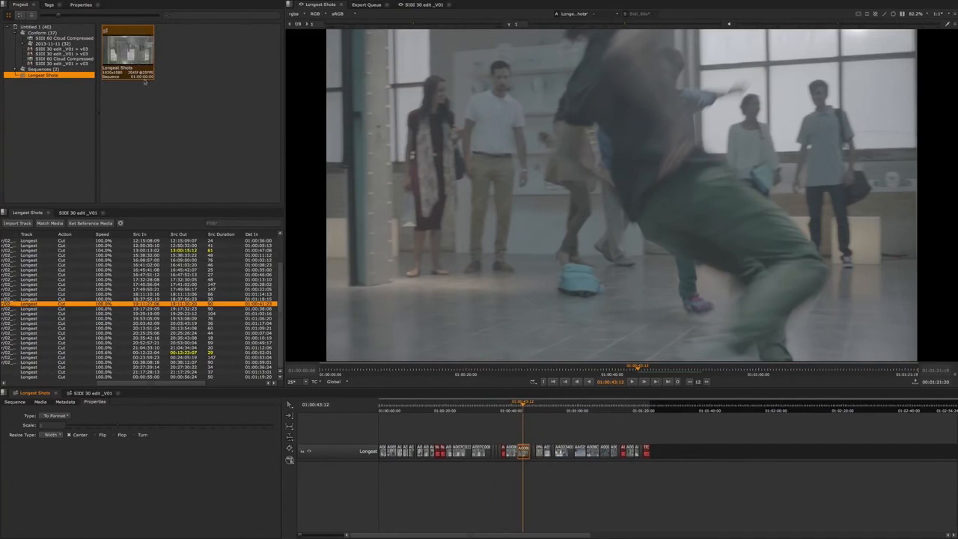